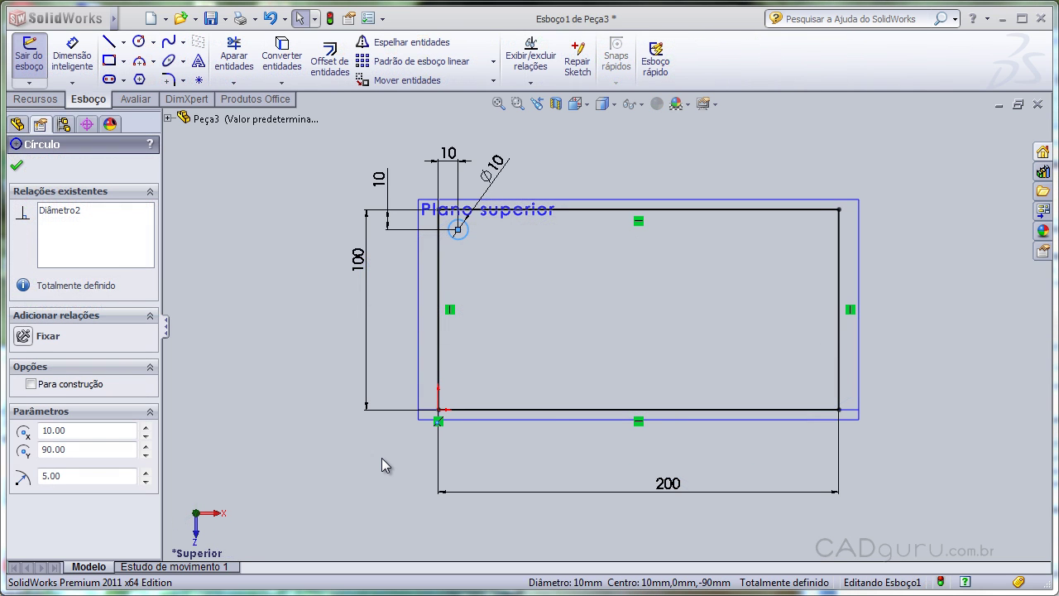
Start a linear sketch pattern of the 10 mm circle with 10 instances spaced 20 mm along the X axis.
left_click(372, 457)
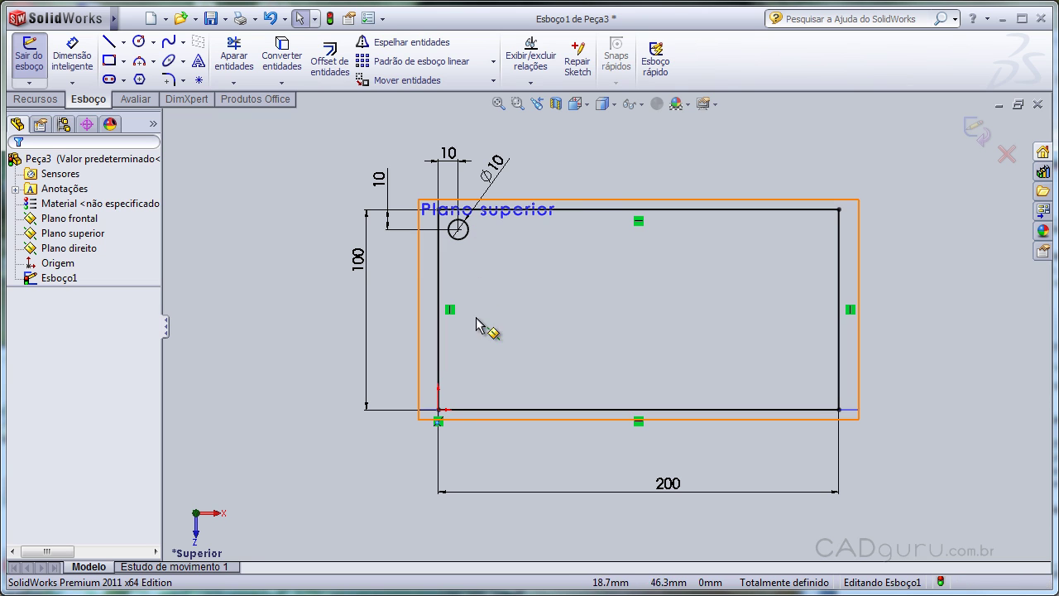
left_click(790, 239)
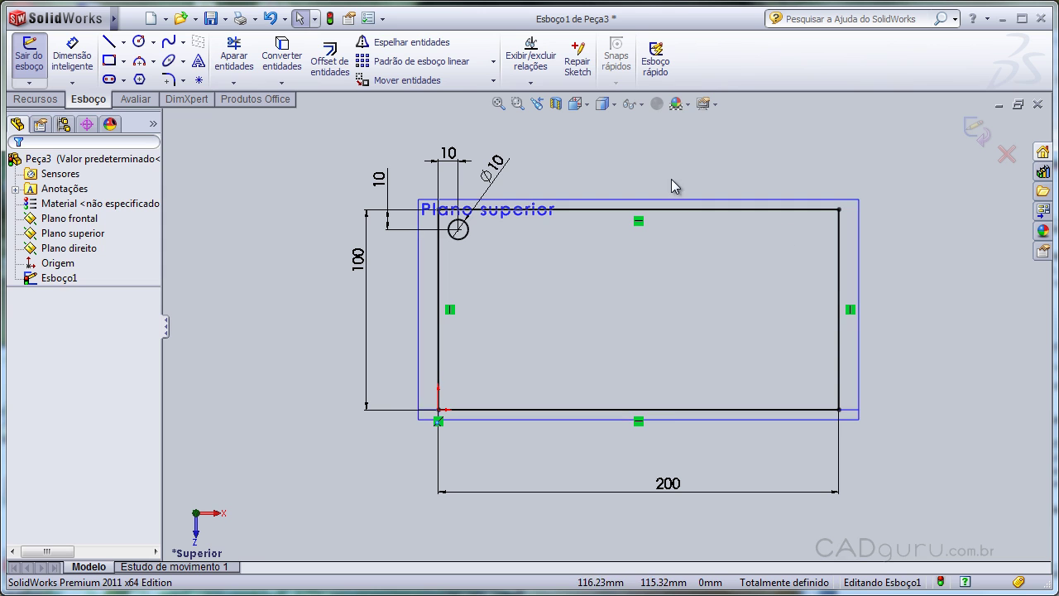
left_click(460, 240)
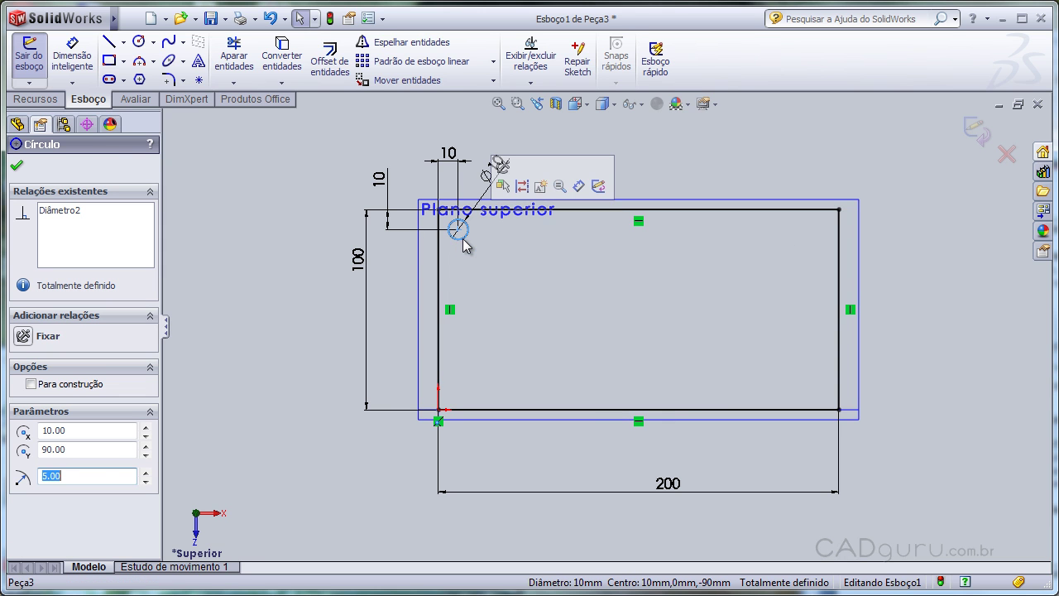
left_click(418, 66)
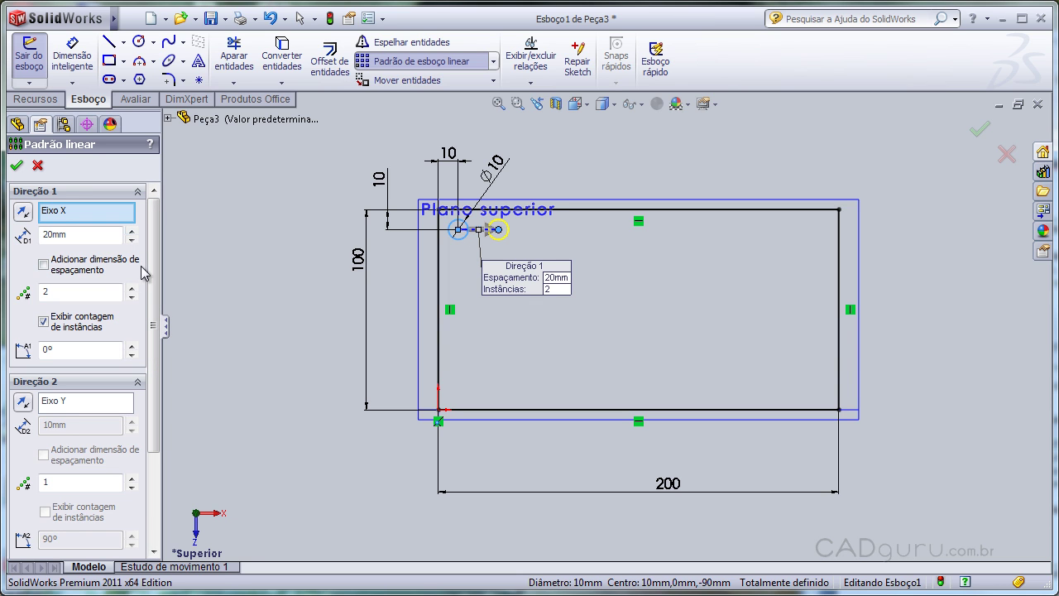
left_click(131, 288)
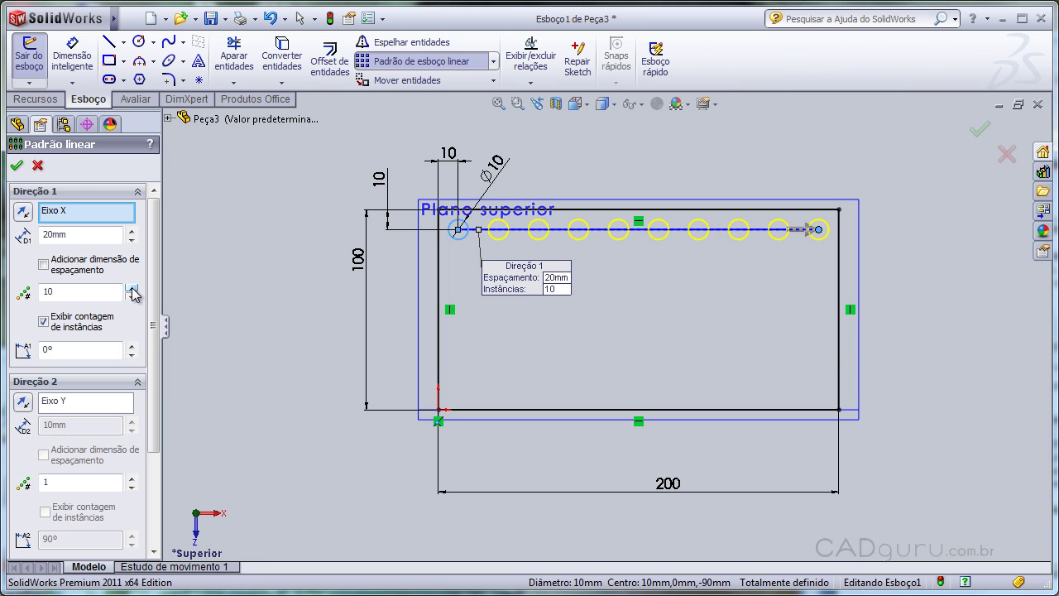
Add a second direction to the pattern with 5 instances spaced 20 mm along the reversed Y axis, and accept it.
left_click_drag(154, 322, 152, 416)
left_click(132, 344)
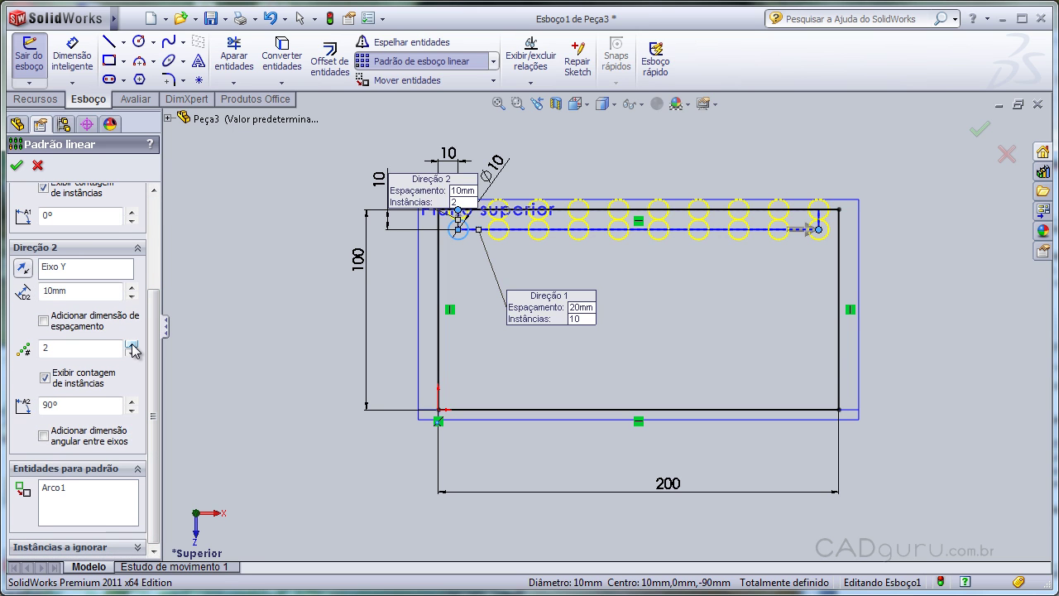
left_click(131, 287)
left_click(132, 345)
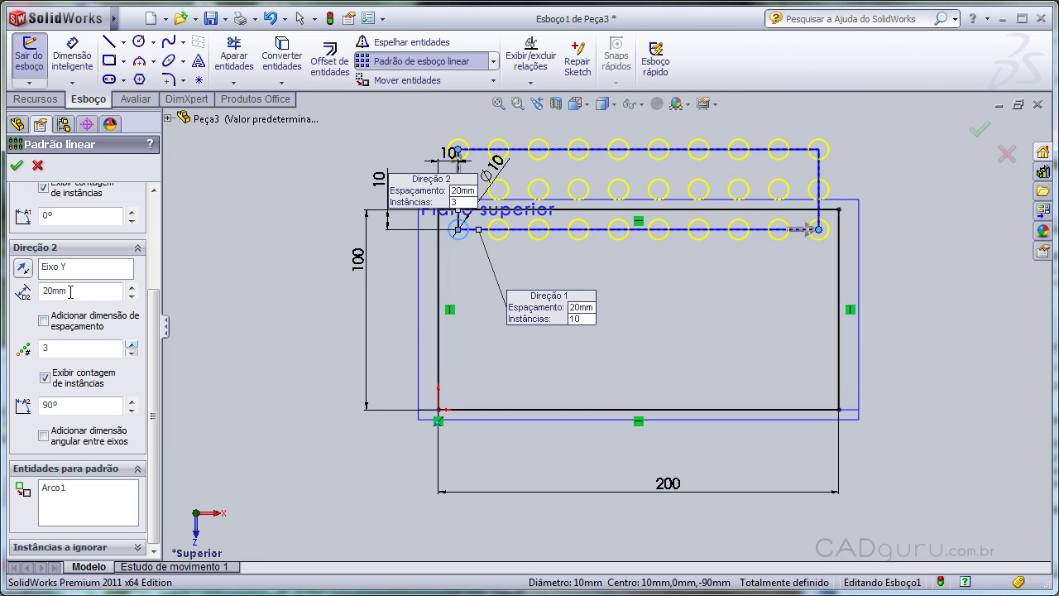
left_click(22, 270)
left_click(132, 344)
left_click(132, 344)
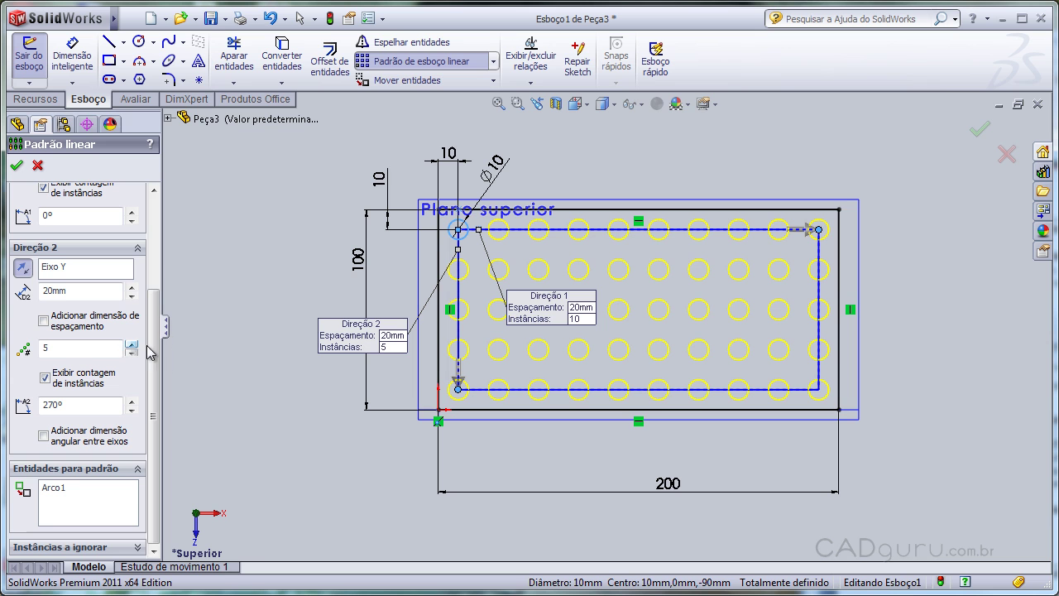
left_click(979, 130)
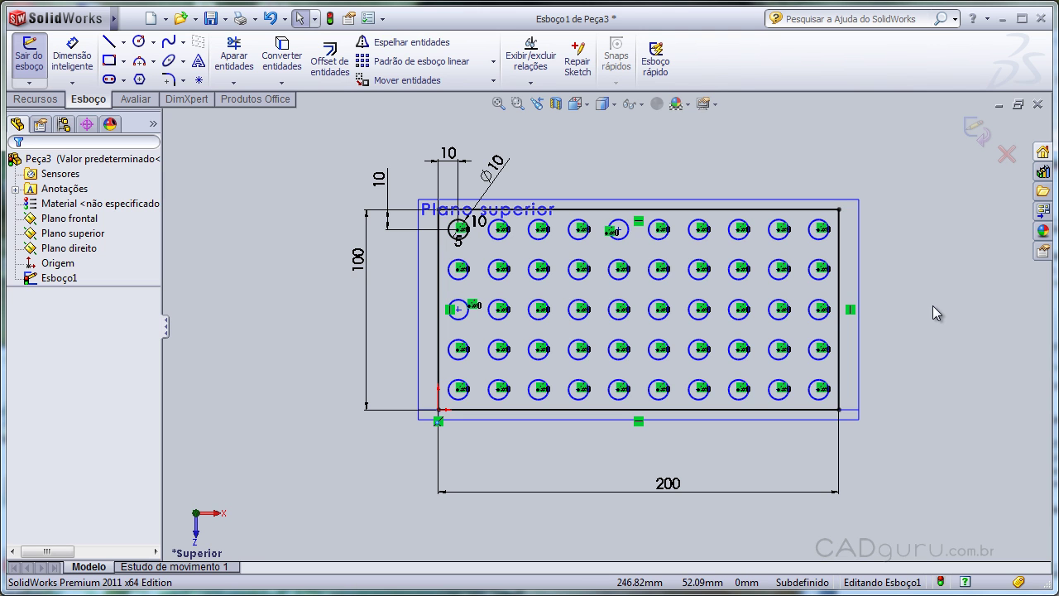
Exit the sketch and extrude Esboço1 as a blind 10 mm boss.
middle_click_drag(930, 332, 926, 210)
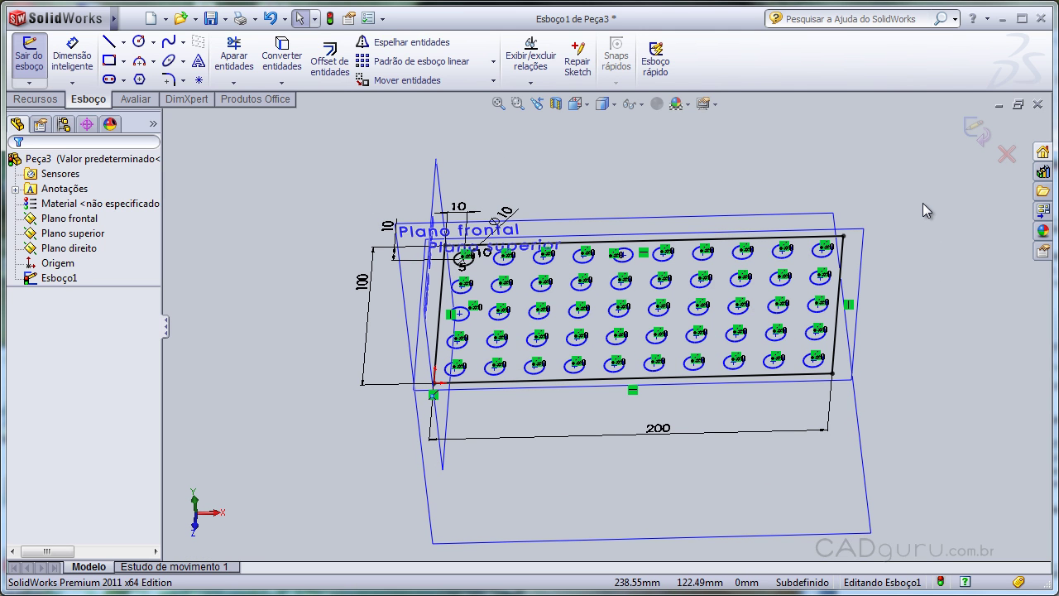
left_click(979, 131)
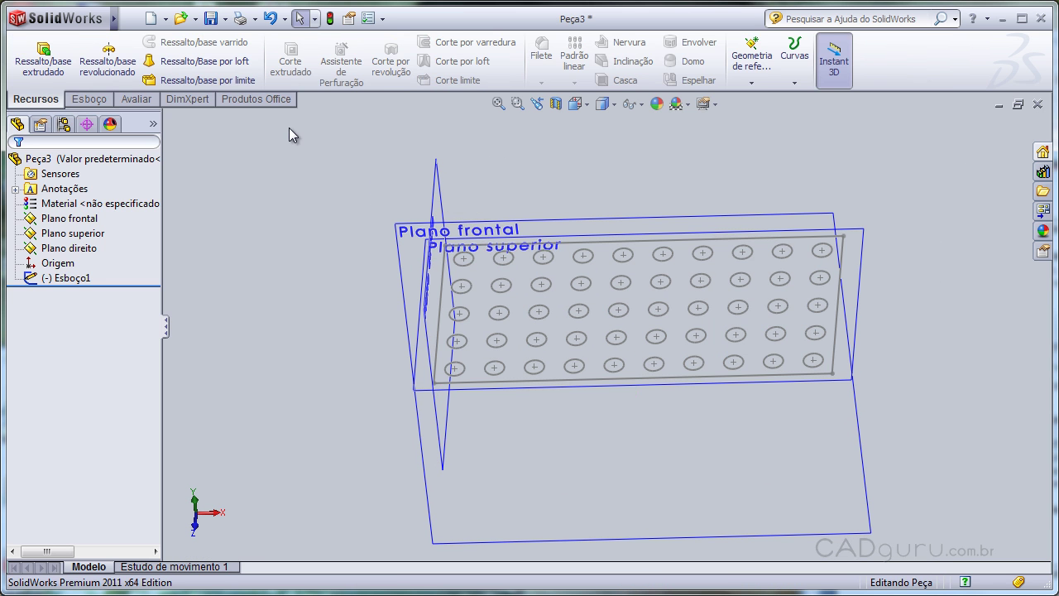
left_click(81, 282)
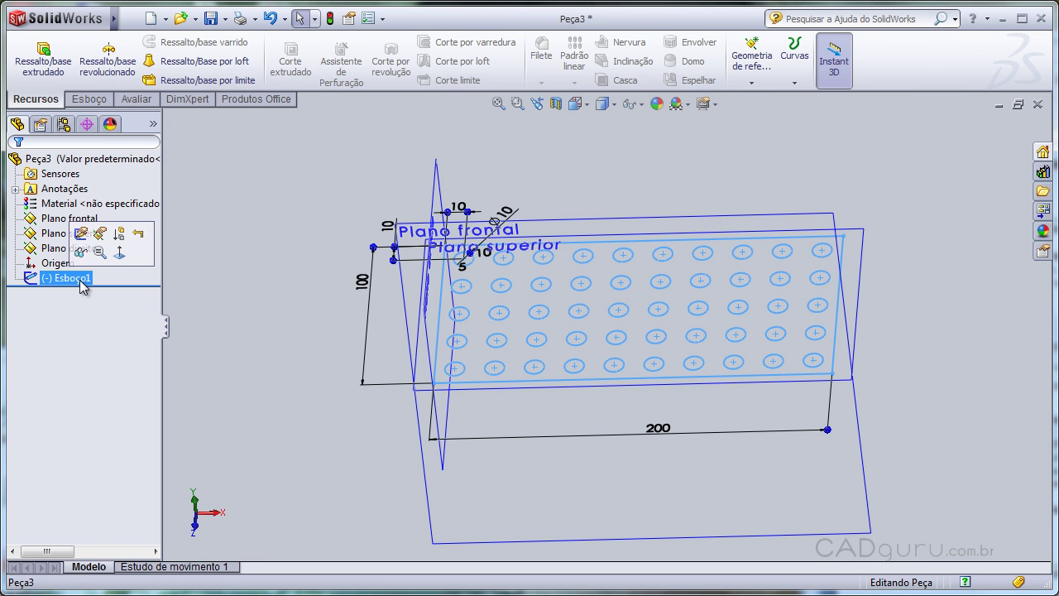
left_click(65, 73)
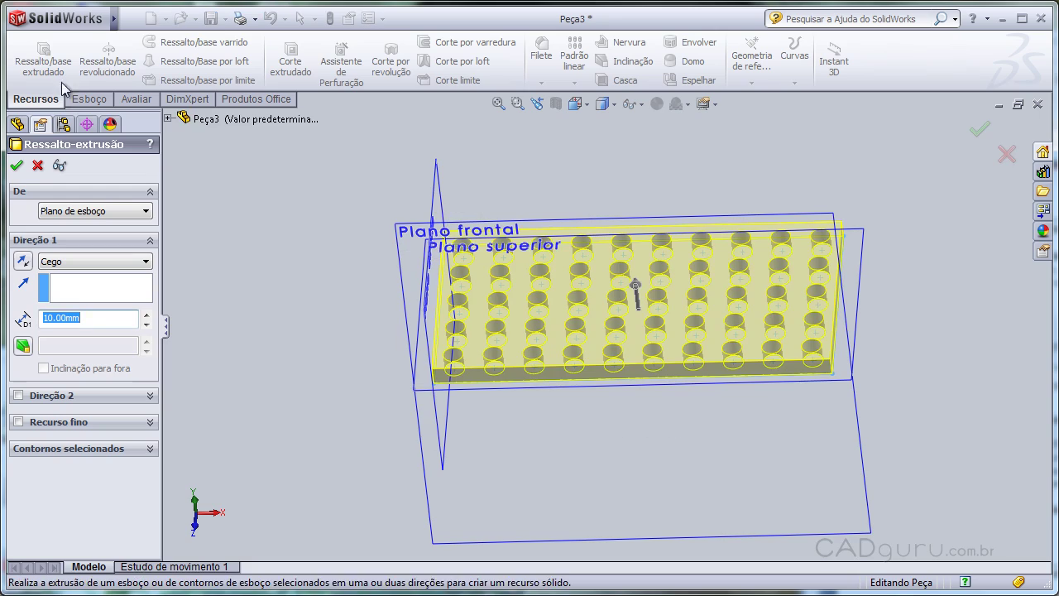
left_click(16, 165)
mouse_move(833, 257)
middle_mouse_down()
mouse_move(830, 161)
mouse_move(794, 173)
mouse_move(830, 161)
mouse_move(825, 267)
mouse_move(852, 215)
mouse_move(827, 253)
mouse_move(838, 278)
middle_mouse_up()
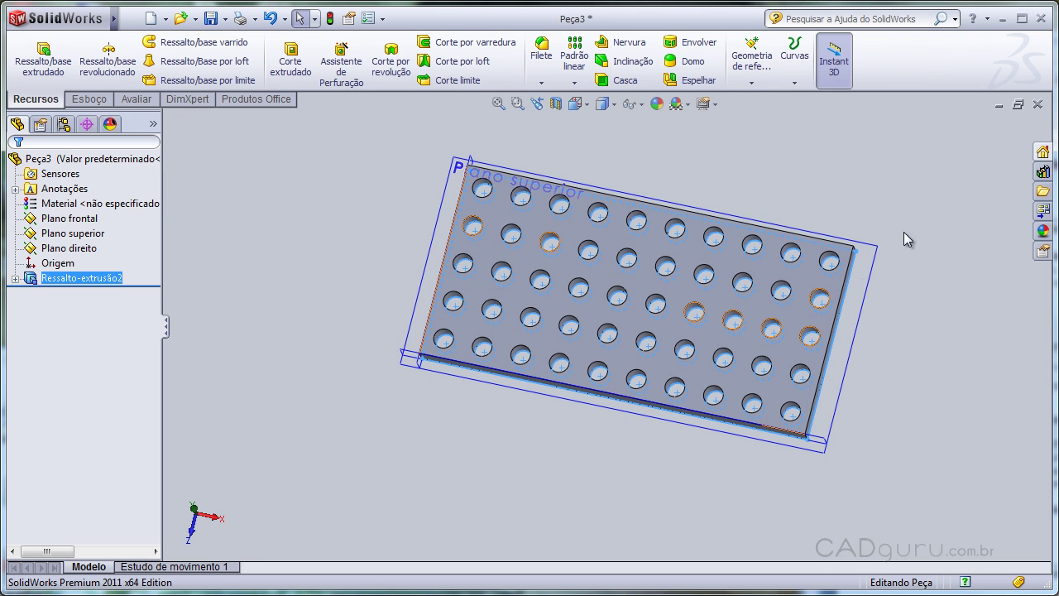
Switch to the Peça1 part and roll its history back to just after Ressalto-extrusão1 to examine the base plate.
left_click(999, 106)
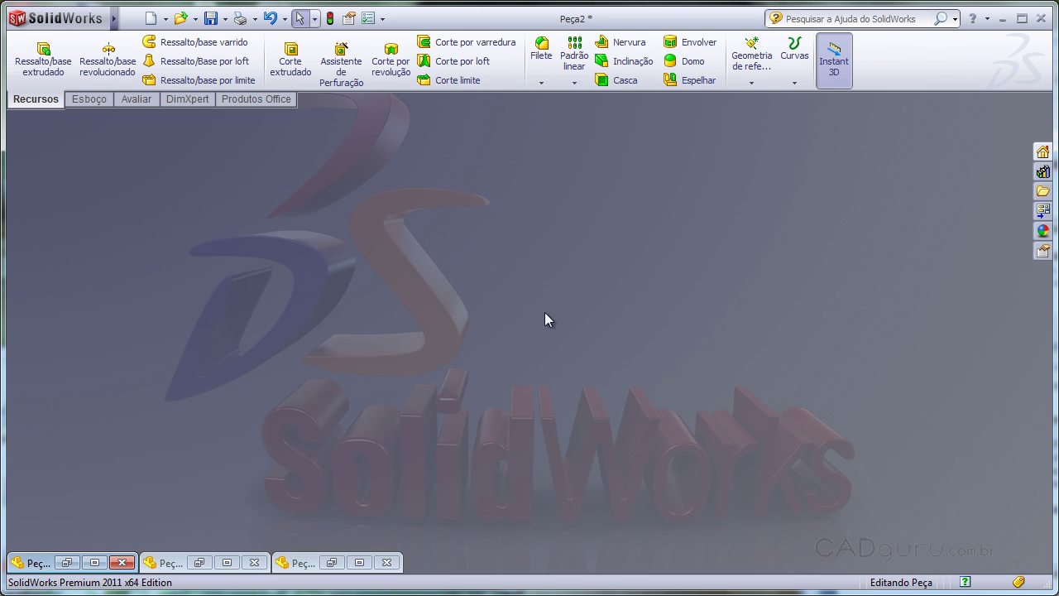
left_click(225, 563)
middle_click_drag(509, 476, 524, 371)
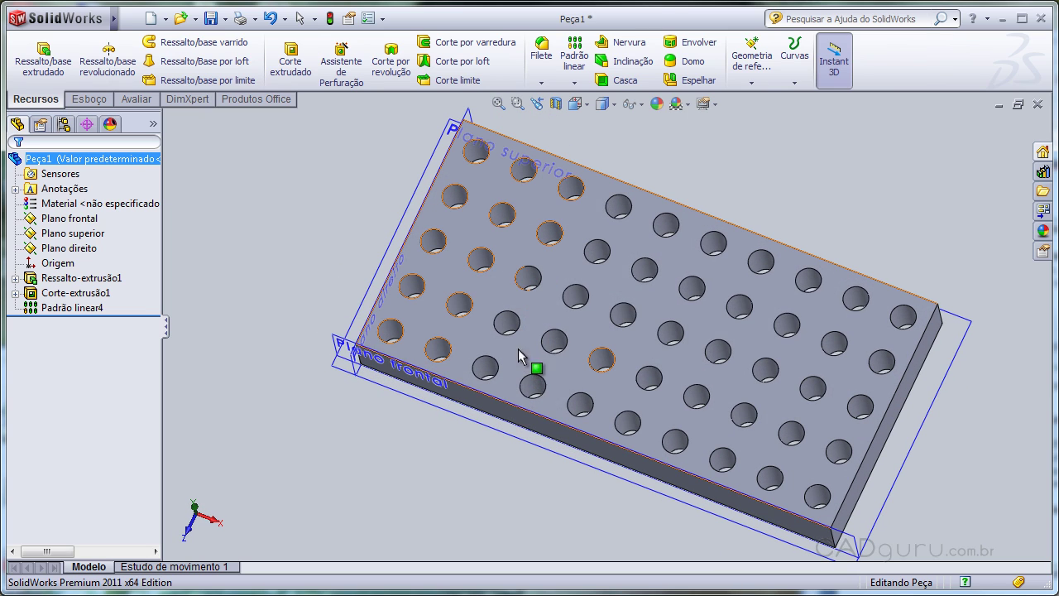
left_click_drag(137, 315, 129, 290)
left_click(115, 300)
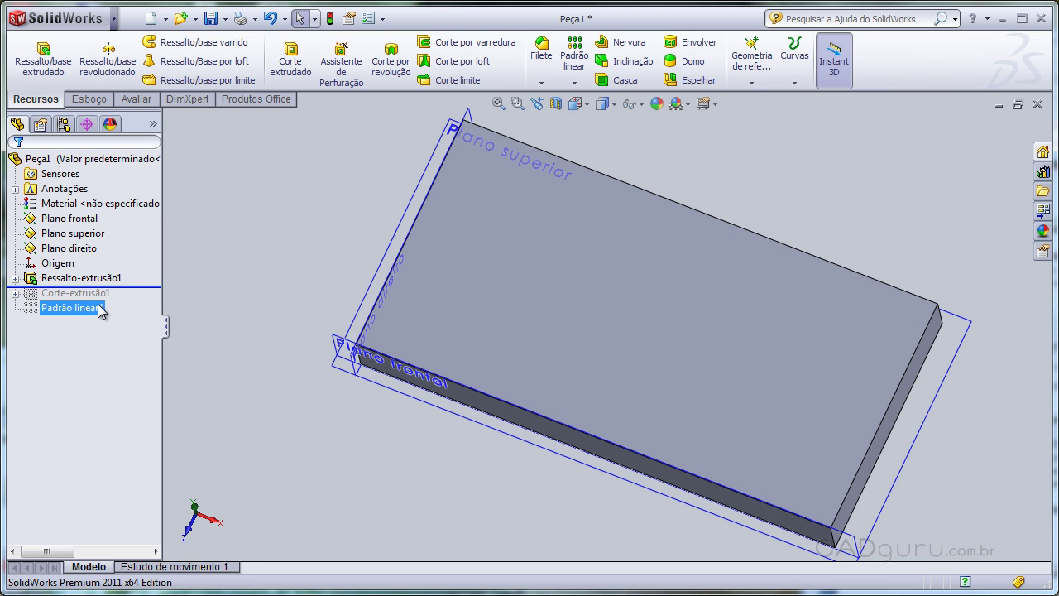
middle_click_drag(620, 406, 436, 421)
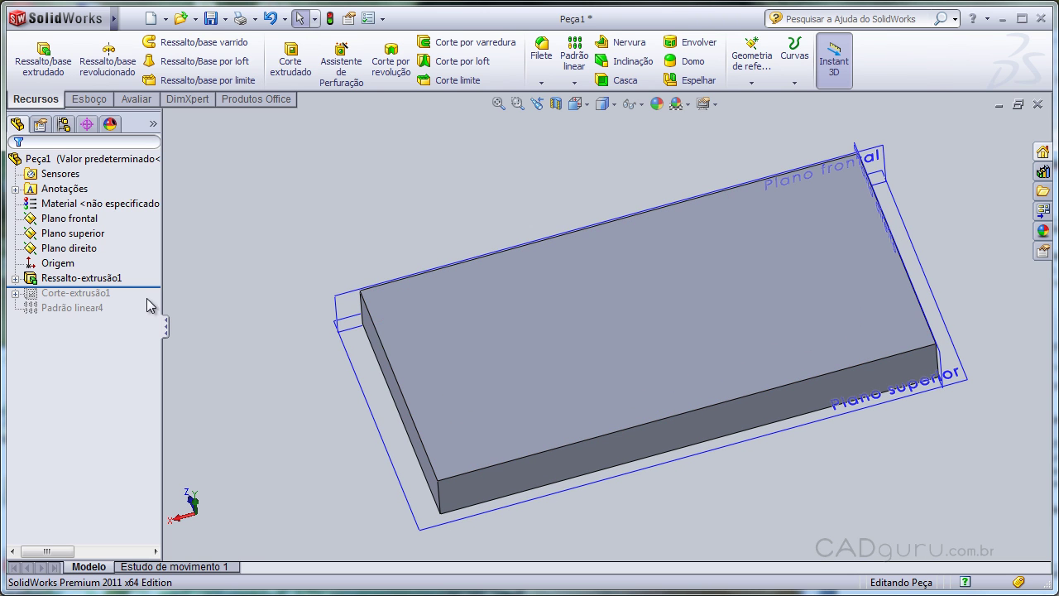
Roll the history forward to include Corte-extrusão1 and examine the single corner hole and its dimensions.
left_click_drag(147, 287, 135, 301)
middle_click_drag(472, 369, 670, 434)
middle_click_drag(523, 242, 478, 352)
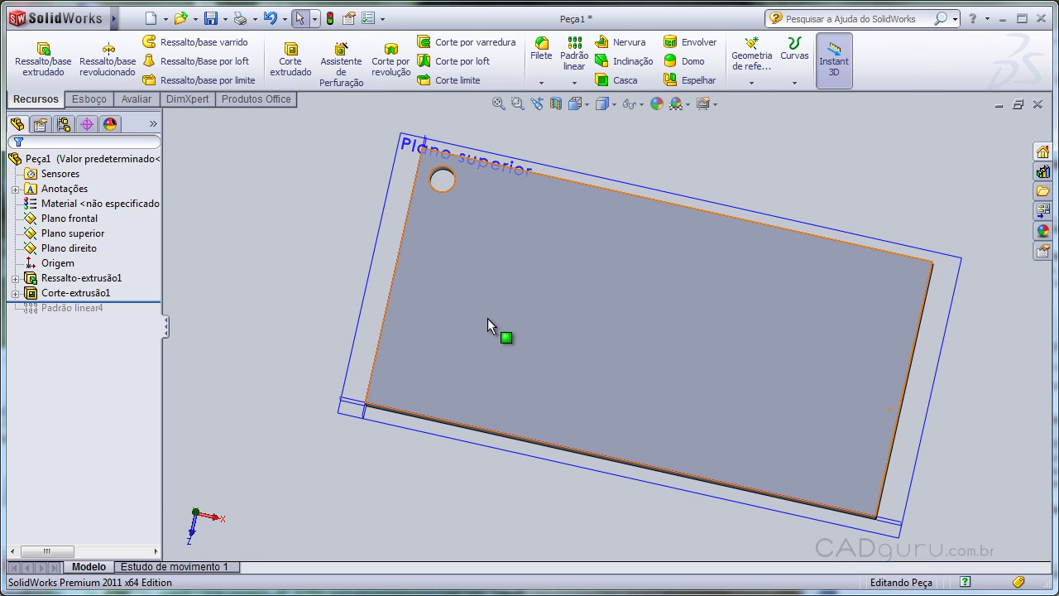
mouse_move(492, 236)
middle_mouse_down()
mouse_move(505, 237)
mouse_move(471, 215)
mouse_move(485, 193)
mouse_move(499, 206)
mouse_move(492, 227)
middle_mouse_up()
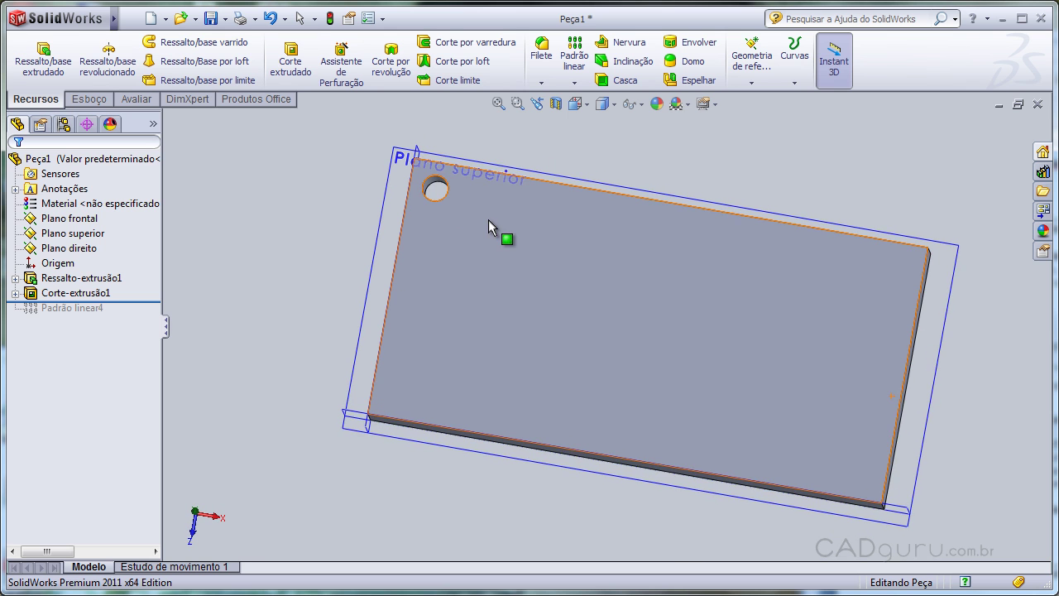
scroll(499, 156, "down", 2)
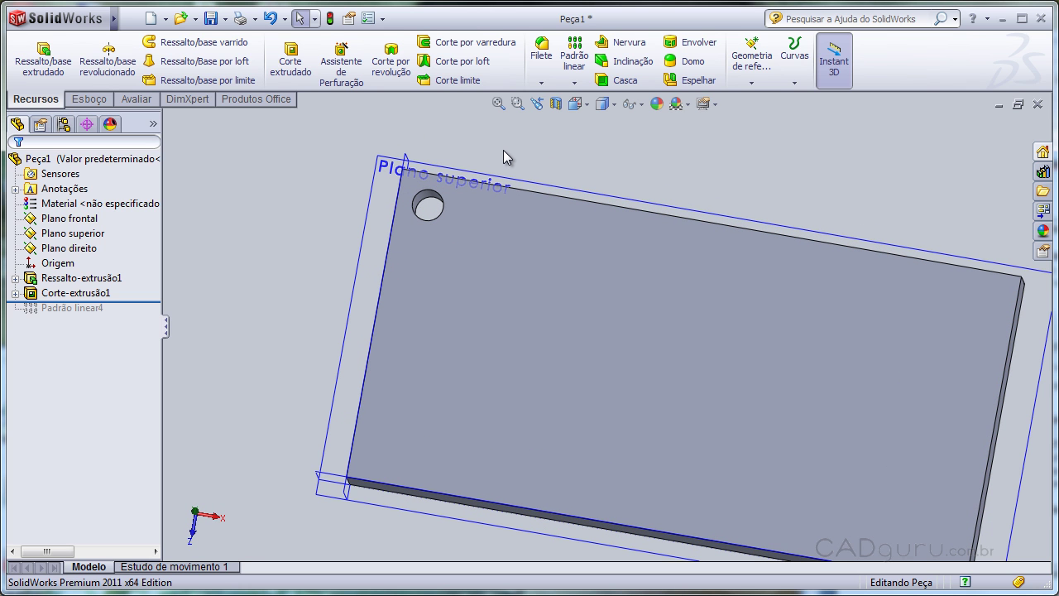
left_click(427, 198)
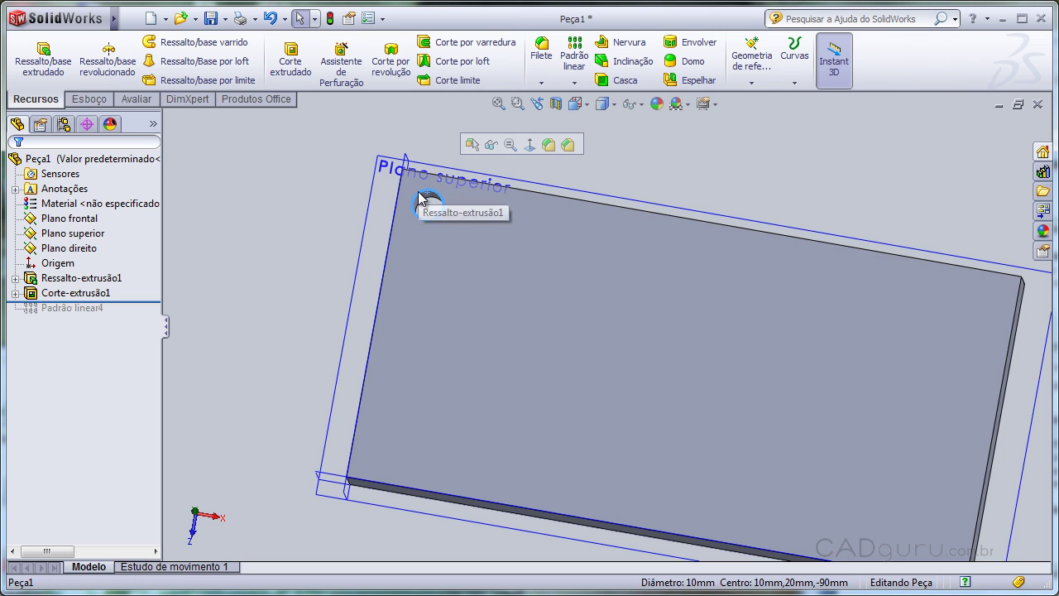
left_click(101, 293)
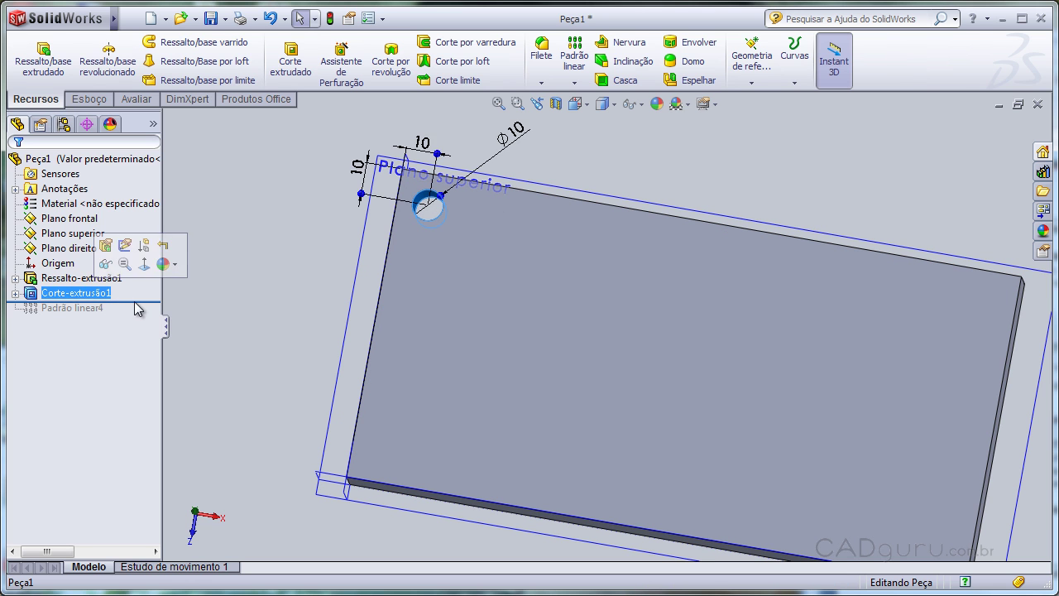
Roll the history forward past Padrão linear4 and view the whole patterned plate.
left_click(134, 303)
left_click_drag(141, 305, 141, 314)
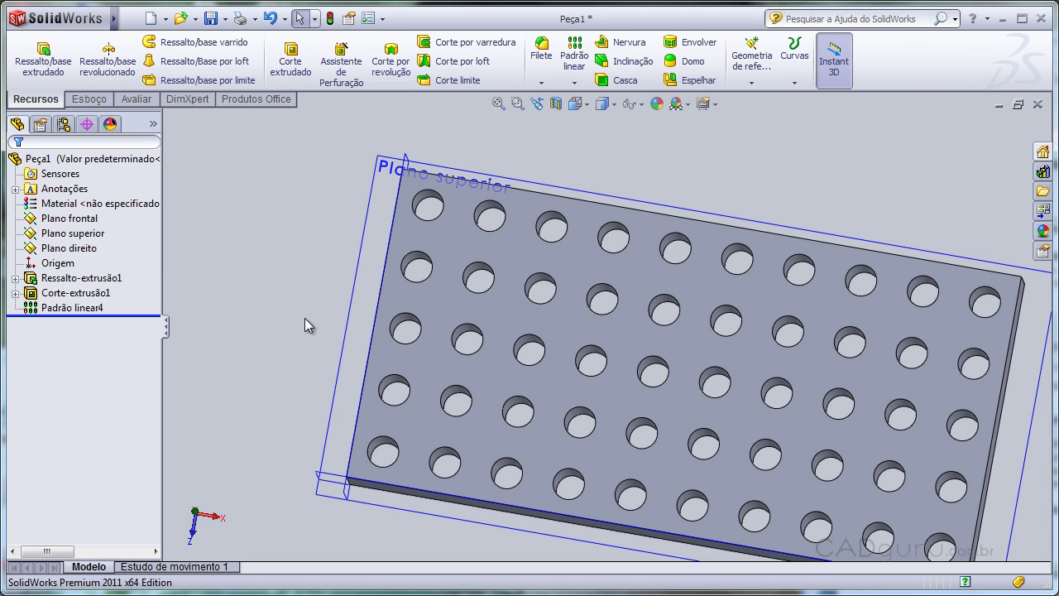
key("f")
middle_click_drag(610, 339, 589, 442)
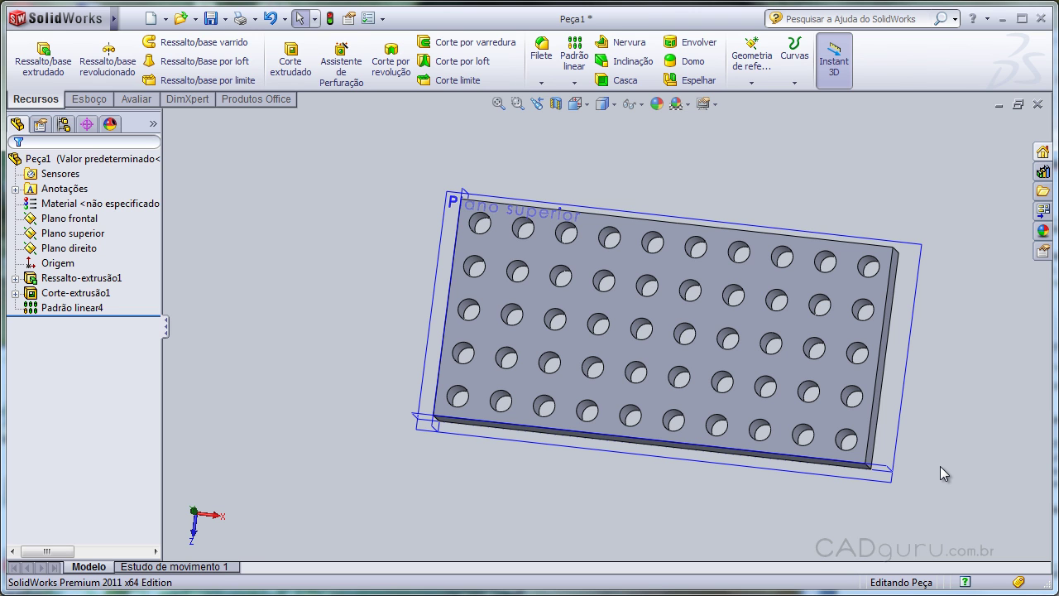
Switch to Peça3 and expand Ressalto-extrusão2 to examine the dimensions of its Esboço1.
left_click(999, 106)
left_click(356, 563)
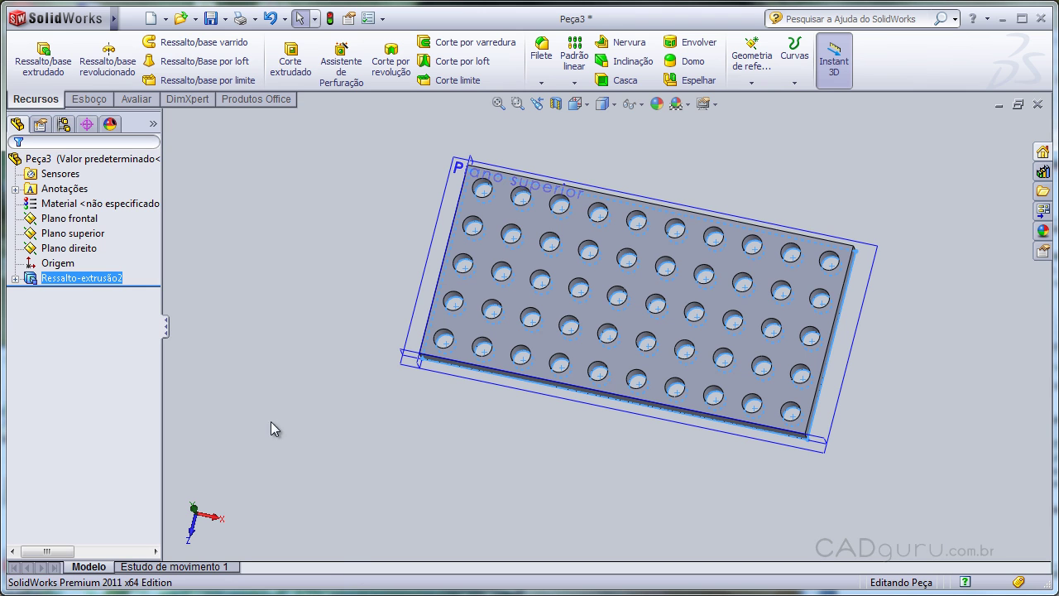
left_click(16, 280)
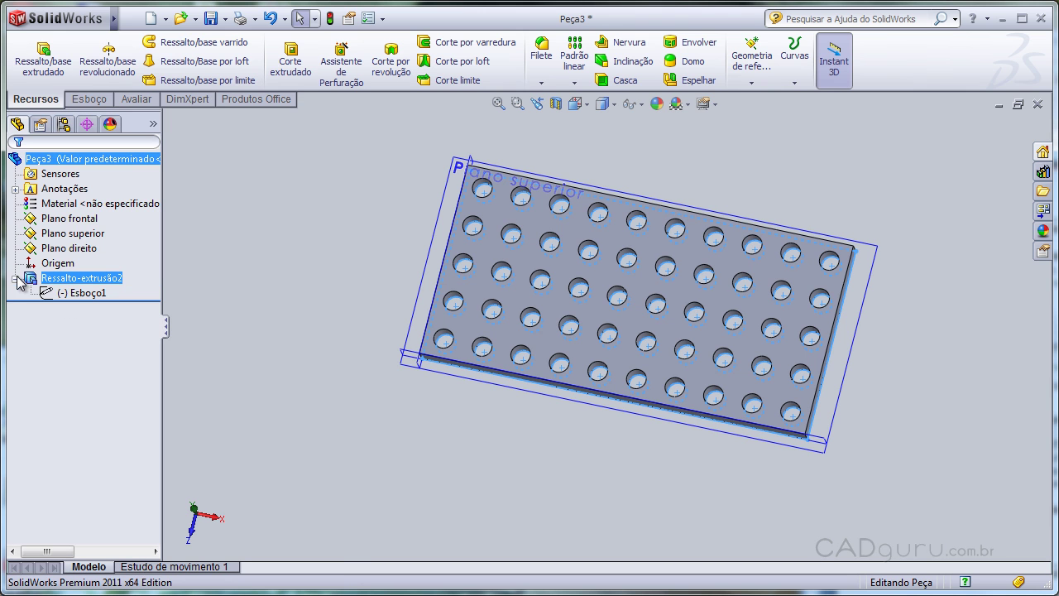
left_click(89, 294)
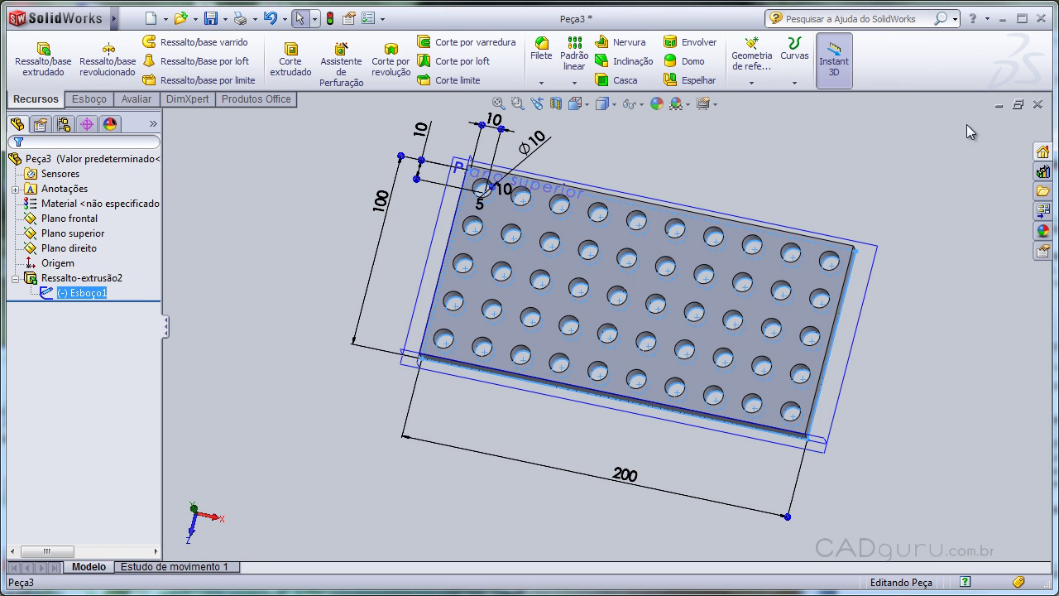
Switch back to Peça1 and examine the dimensions of the Corte-extrusão1 hole feature.
left_click(1000, 105)
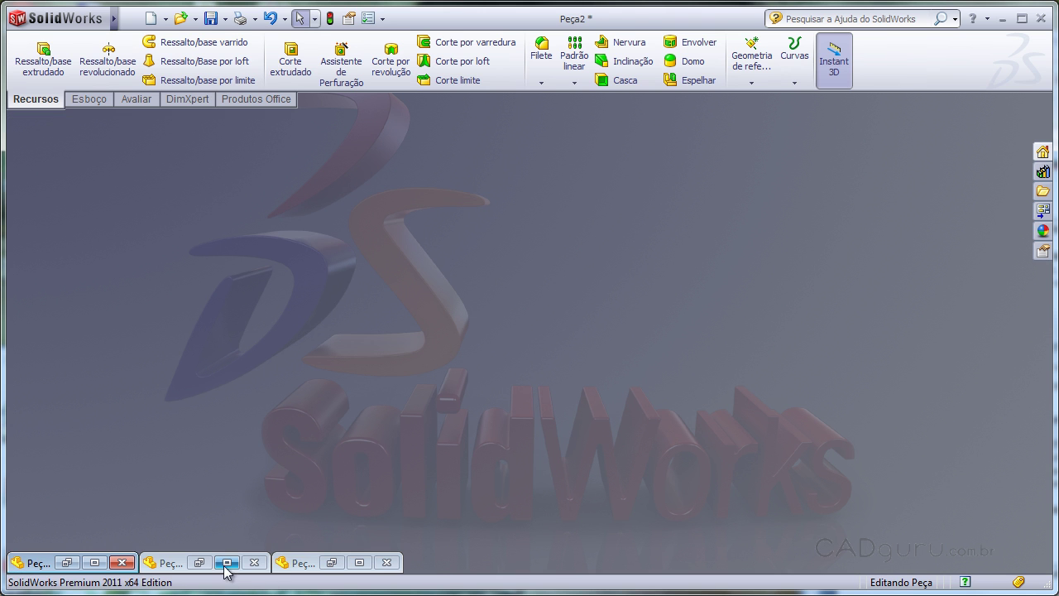
left_click(227, 562)
middle_click_drag(665, 289, 693, 291)
left_click(52, 295)
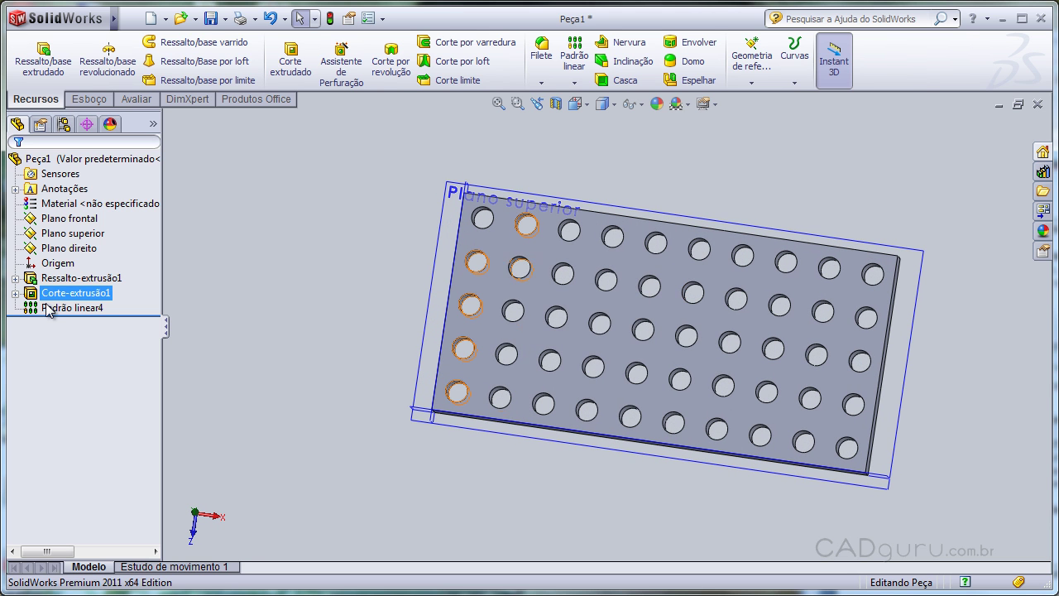
double_click(71, 295)
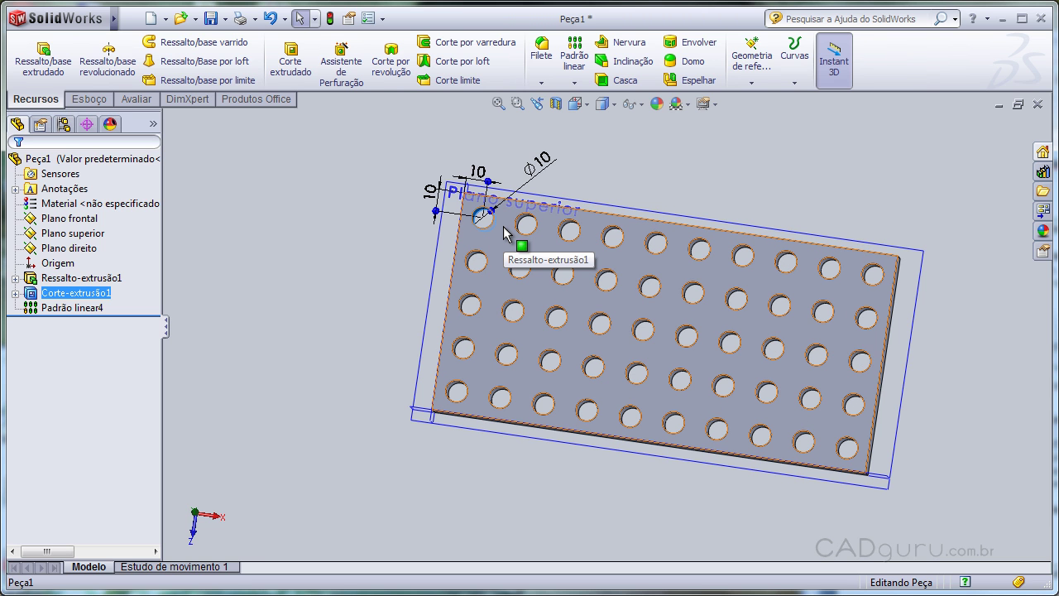
left_click(669, 187)
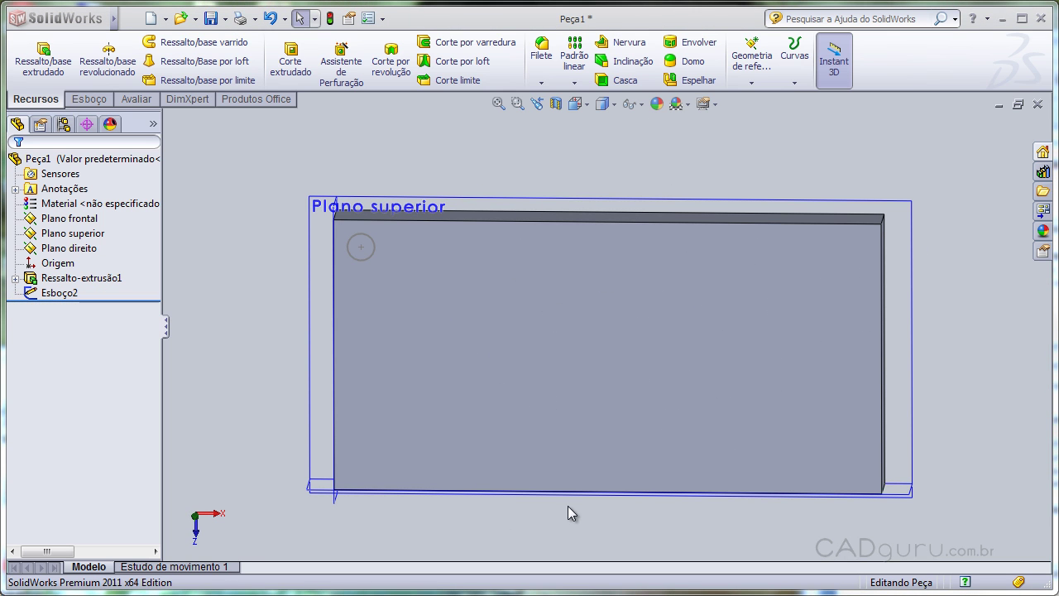
Select and examine Esboço2, the hole circle sketched near the corner of the plate's upper face.
middle_click_drag(568, 513, 517, 426)
left_click(411, 265)
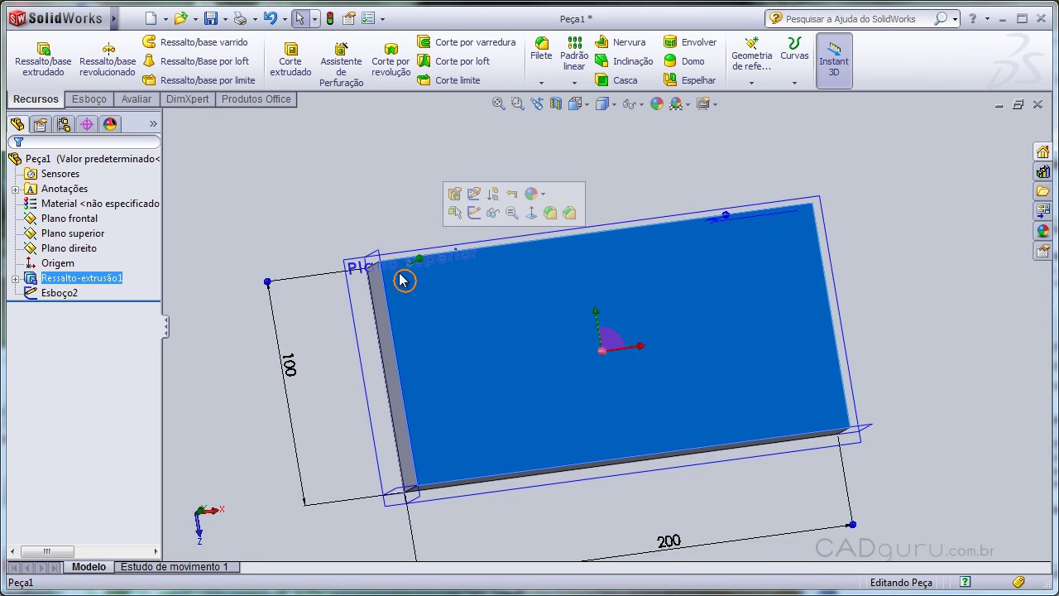
scroll(425, 284, "down", 4)
left_click(473, 294)
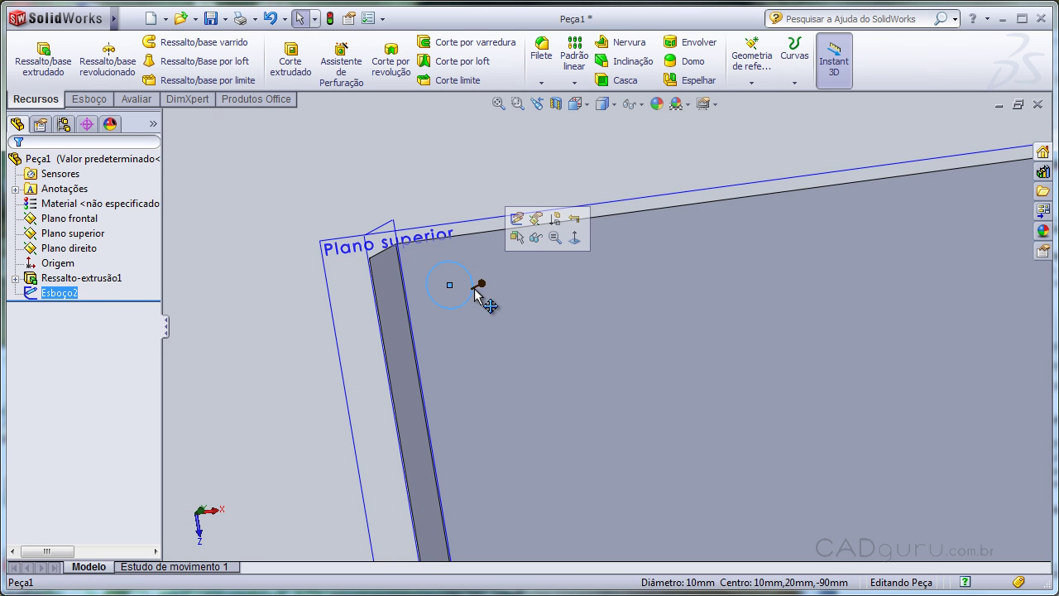
middle_click_drag(619, 340, 571, 339)
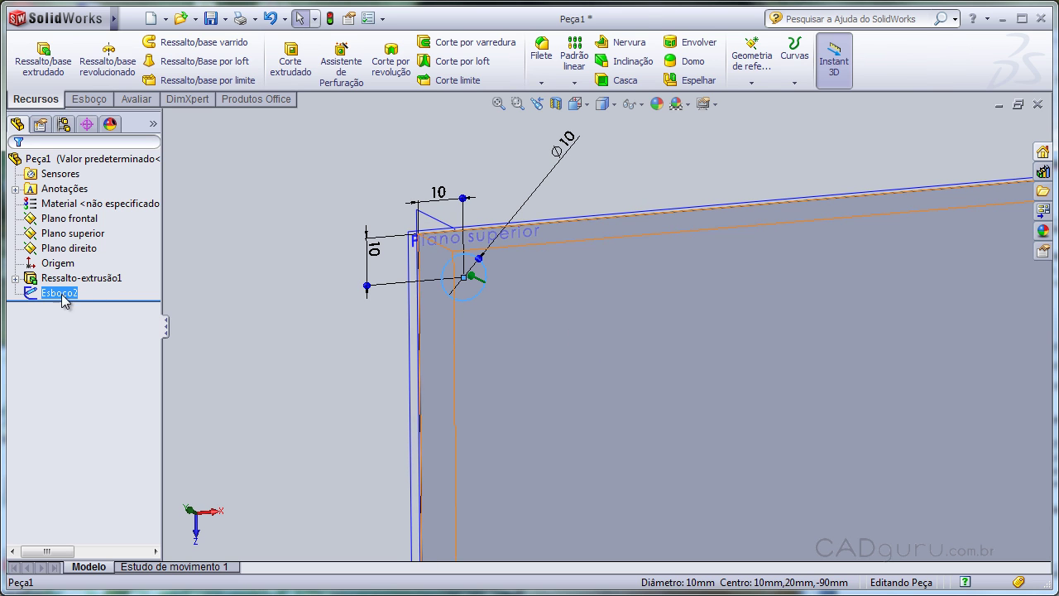
Cut the corner circle of Esboço2 completely through the plate with an extruded cut set to Passante.
left_click(290, 63)
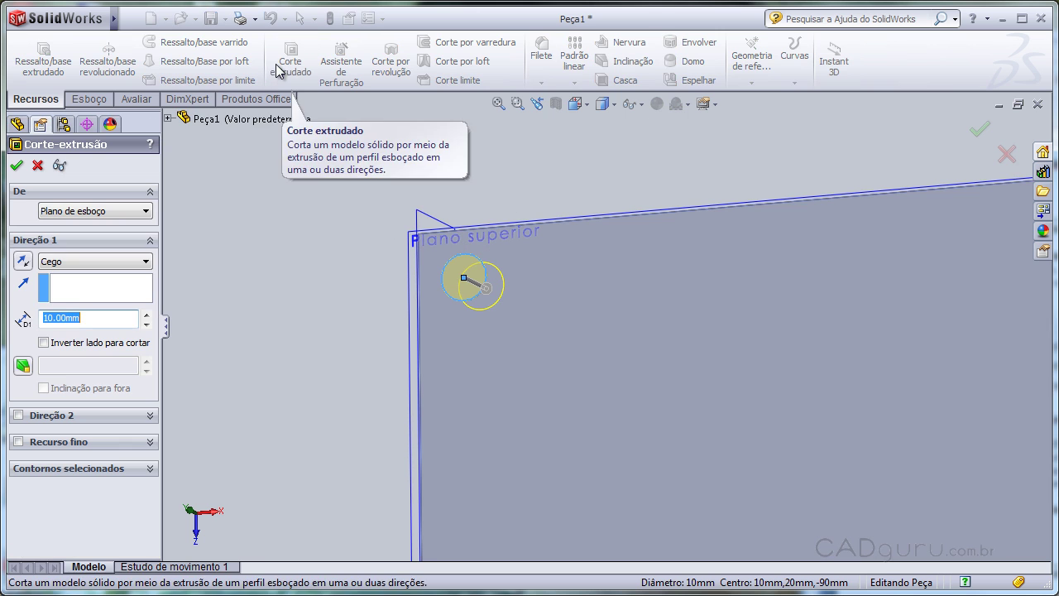
middle_click_drag(232, 246, 374, 321)
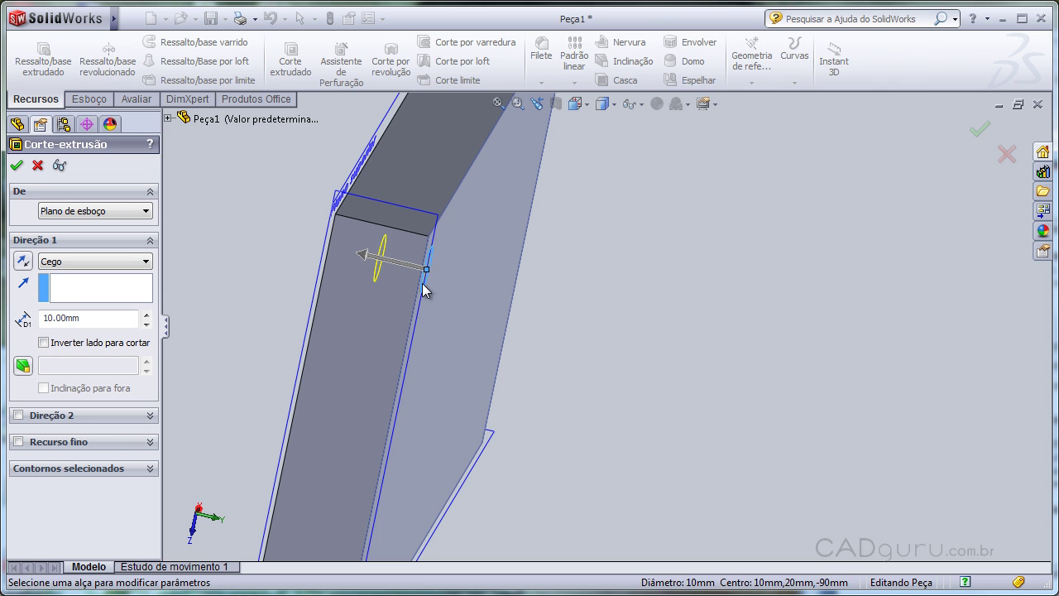
middle_click_drag(441, 312, 426, 295)
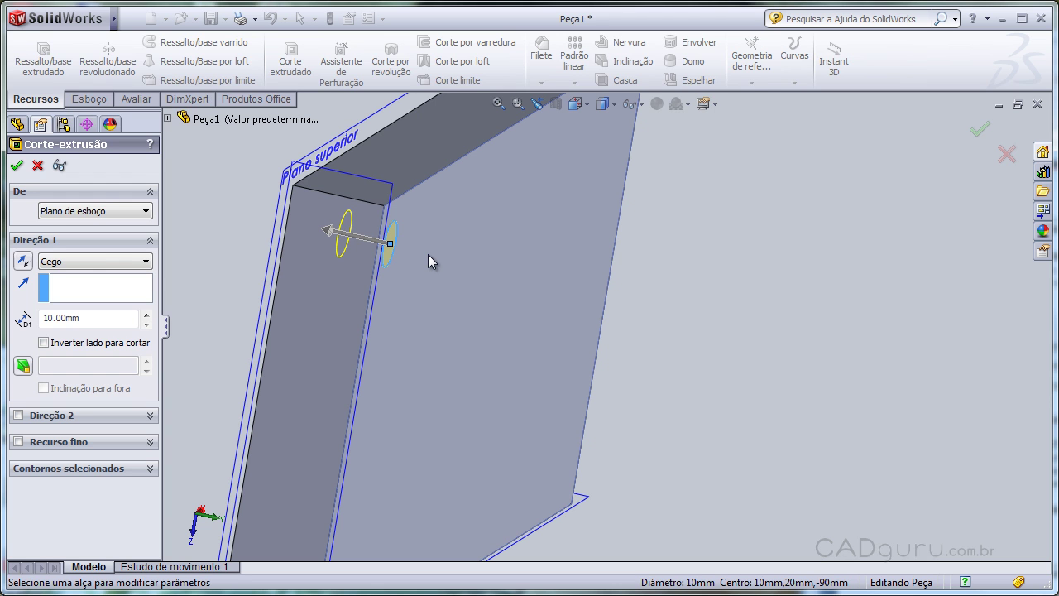
left_click(89, 265)
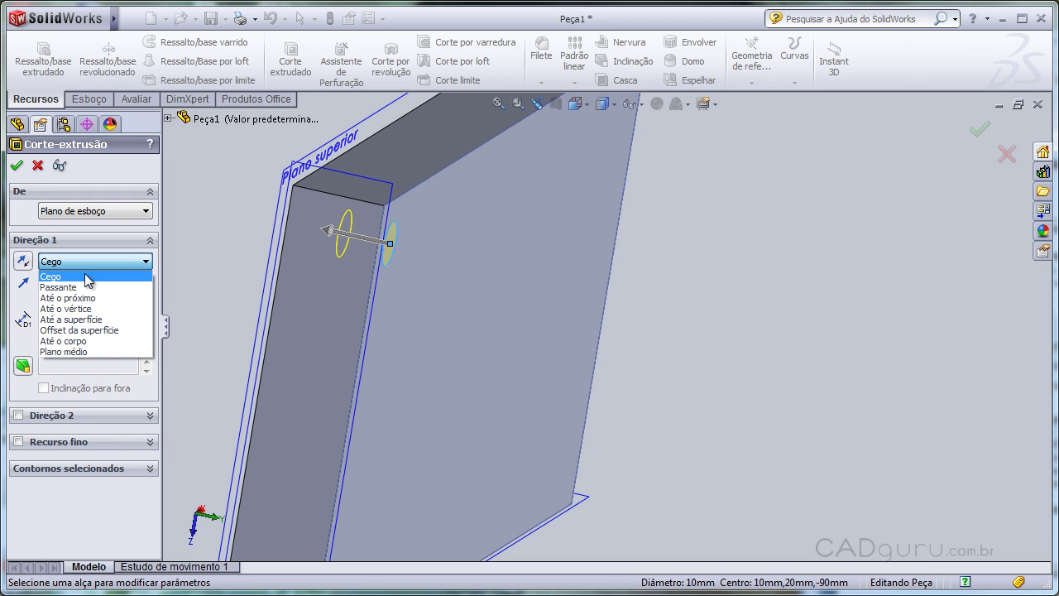
left_click(87, 285)
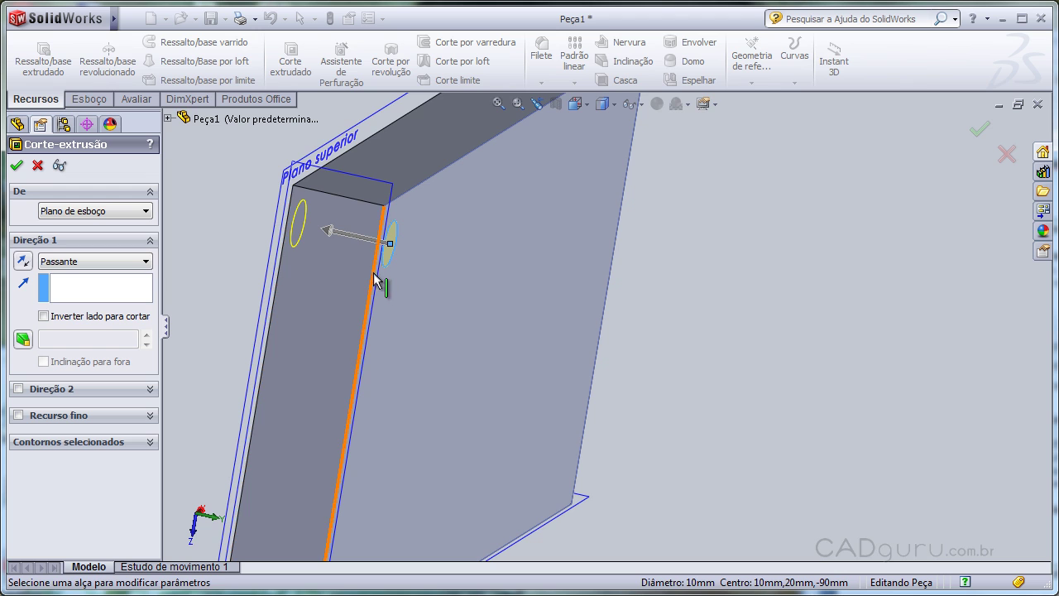
key("ctrl+8")
middle_click_drag(335, 233, 305, 259)
left_click(16, 168)
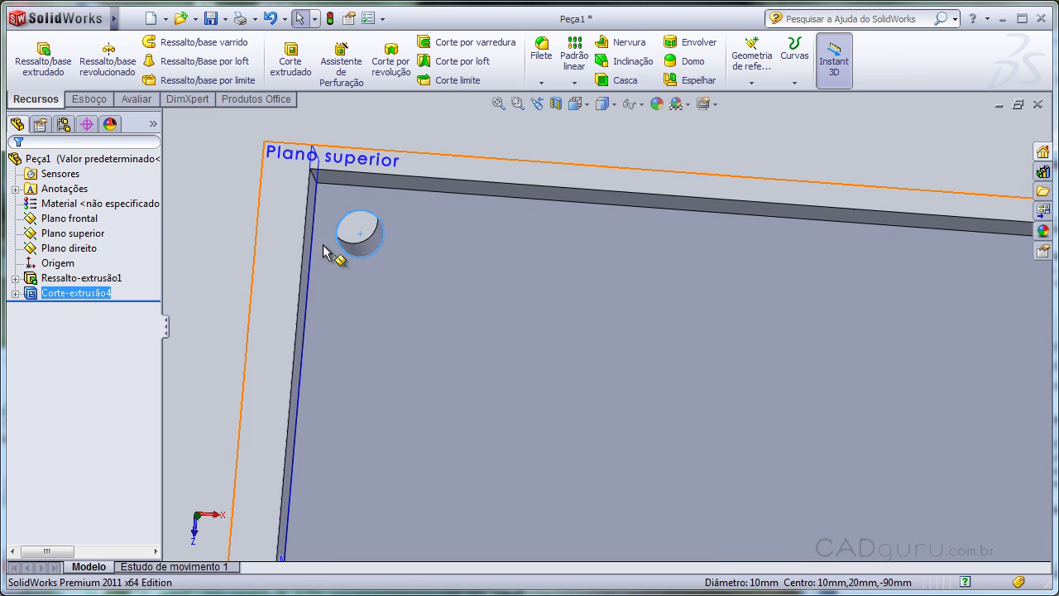
middle_click_drag(437, 208, 418, 249)
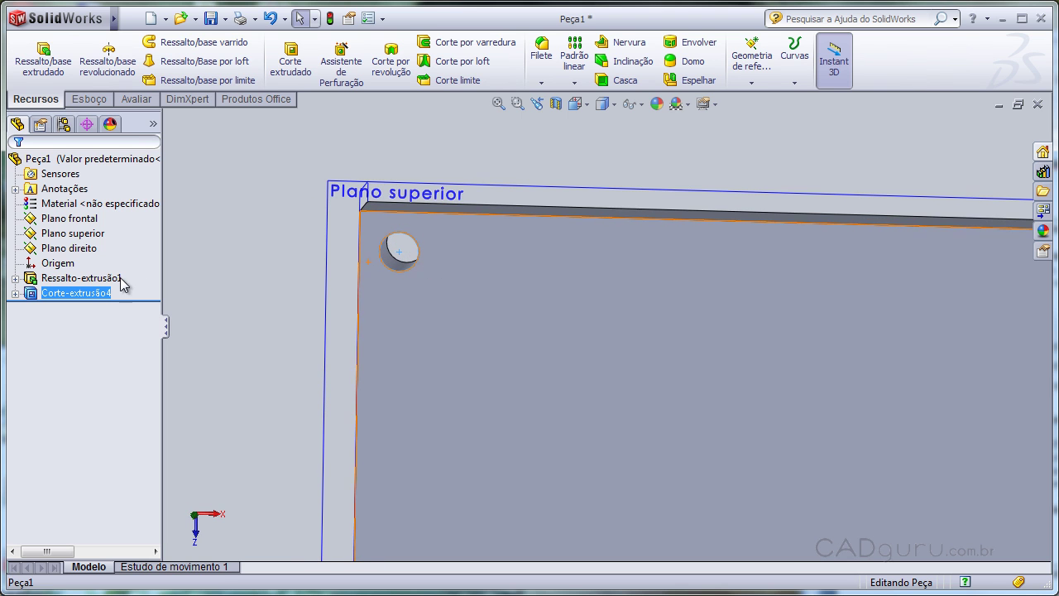
Set up a linear pattern of the hole cut along the plate's short edge, reversed onto the plate, with 5 instances spaced 20 mm.
left_click(89, 295)
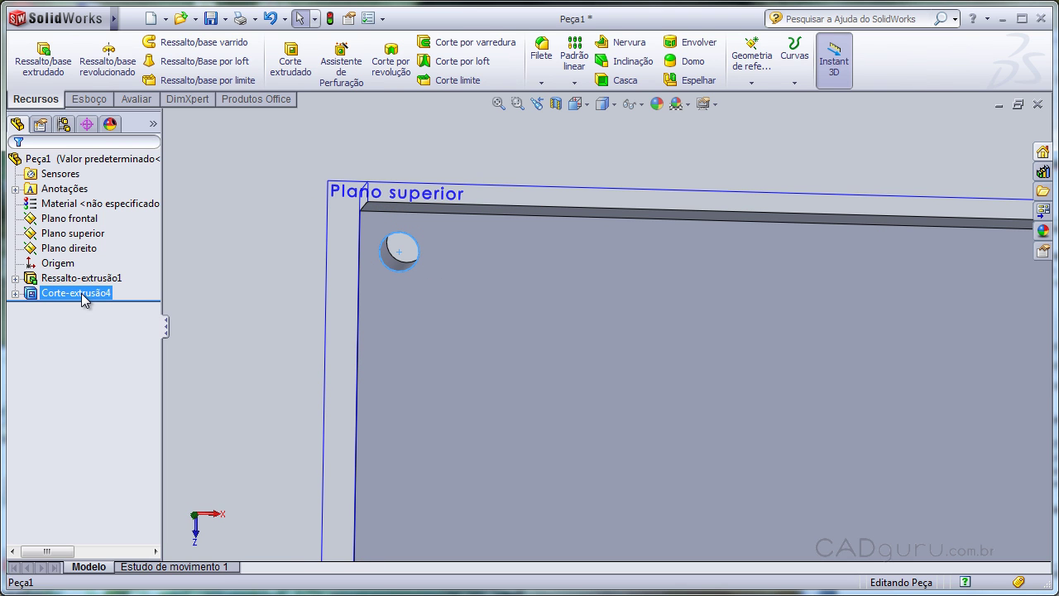
left_click(574, 56)
scroll(474, 312, "up", 3)
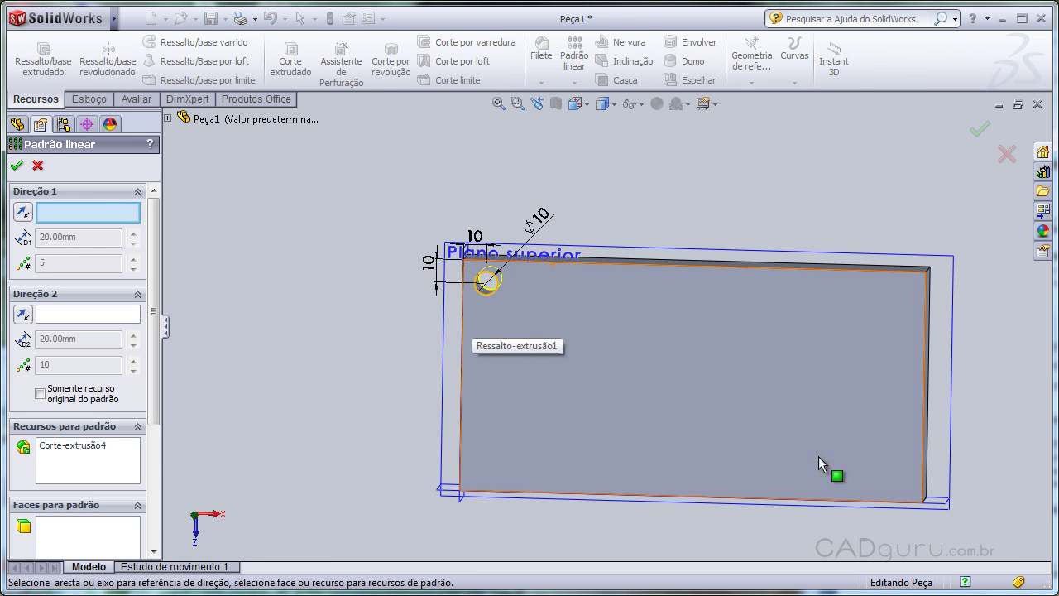
scroll(849, 440, "down", 1)
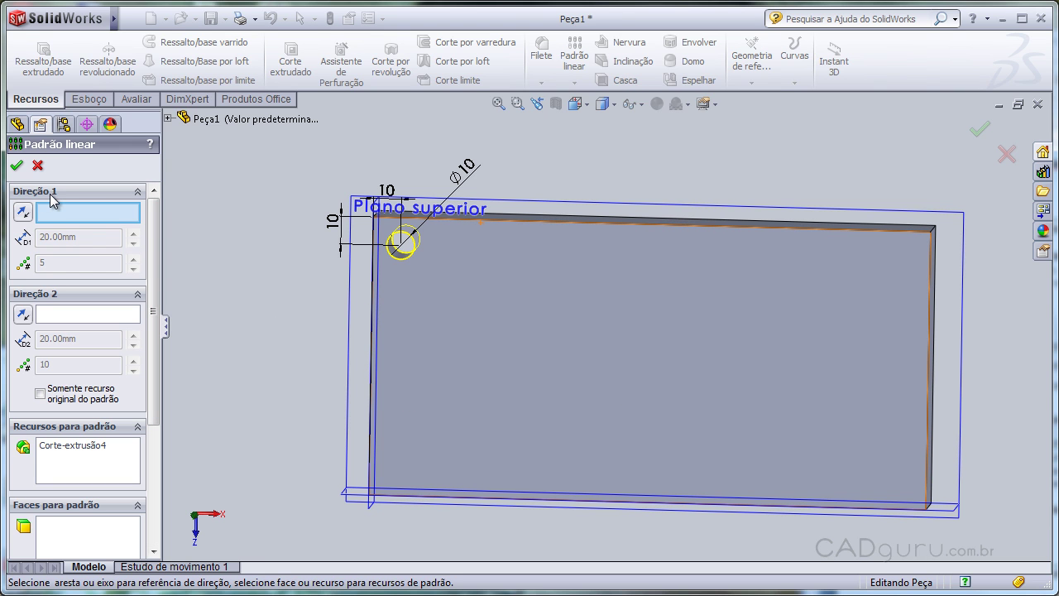
left_click(372, 375)
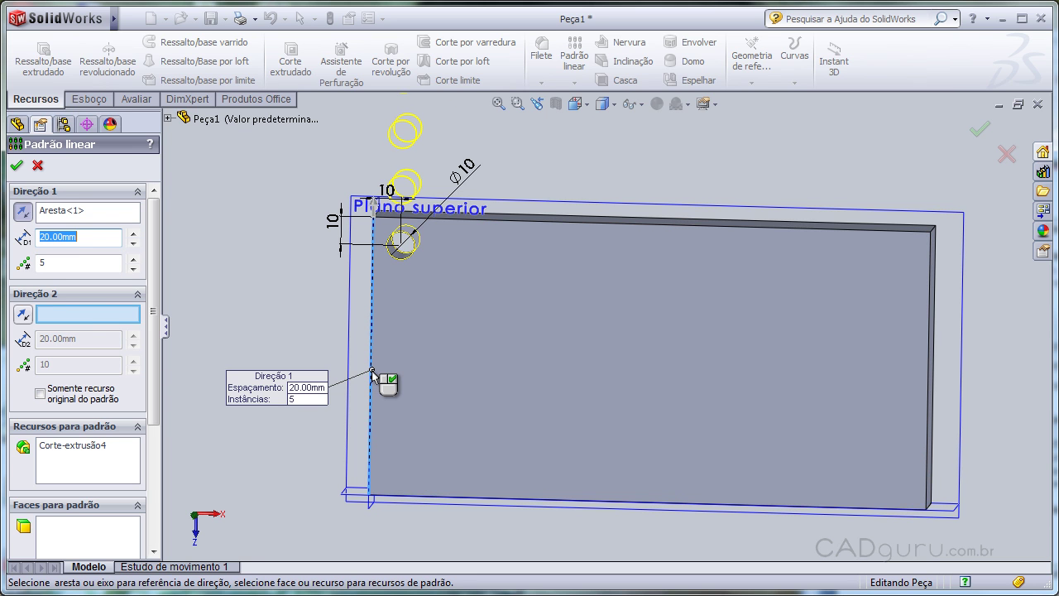
scroll(347, 372, "up", 2)
left_click(23, 214)
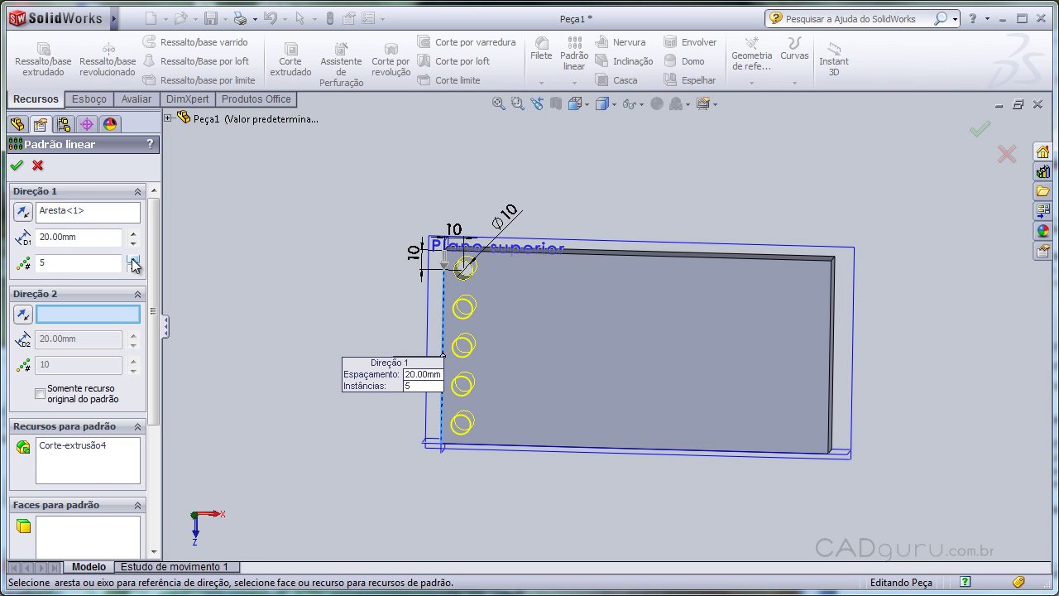
Add the plate's long edge as Direction 2 with 10 instances spaced 20 mm, and complete the linear pattern.
left_click(567, 259)
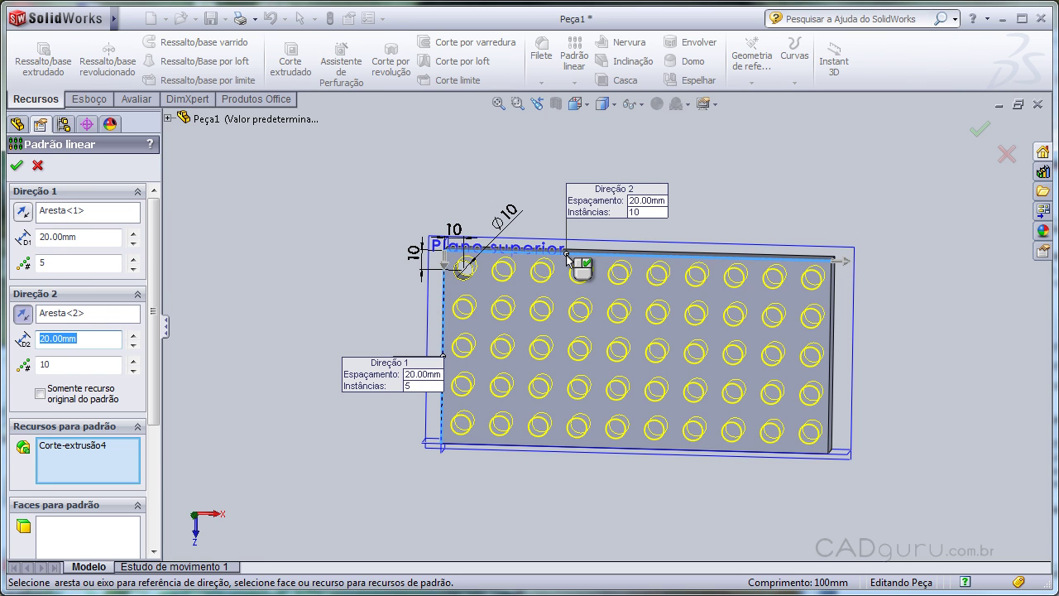
mouse_move(825, 423)
middle_mouse_down()
mouse_move(811, 320)
mouse_move(591, 370)
mouse_move(783, 326)
mouse_move(833, 433)
middle_mouse_up()
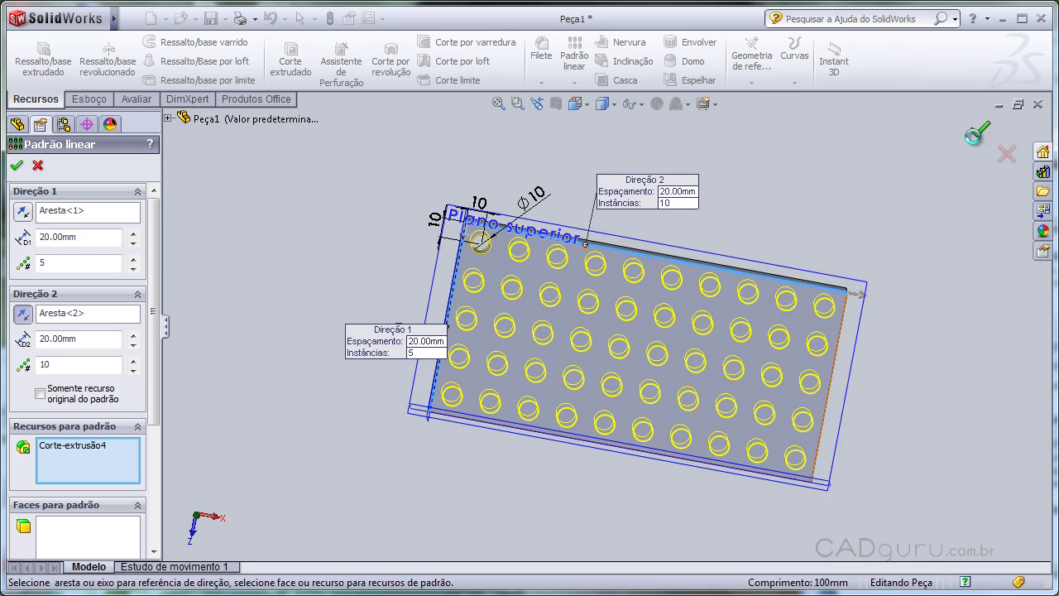
left_click(977, 134)
middle_click_drag(876, 324, 868, 377)
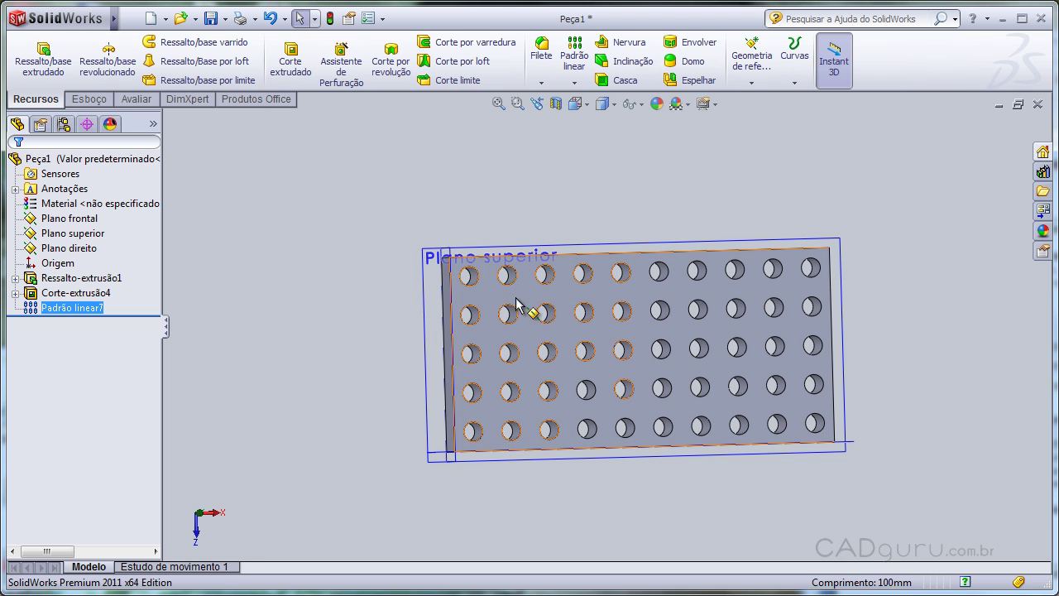
Enlarge the corner hole circle in the cut's Esboço2 to a diameter of about 15.06 mm directly in the model.
left_click(469, 276)
scroll(471, 278, "down", 5)
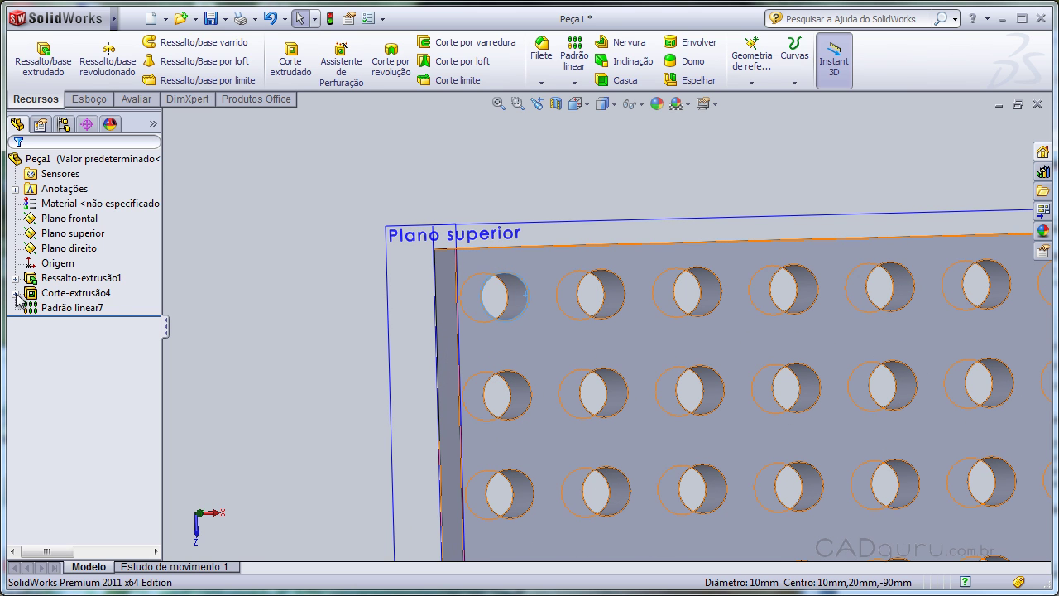
left_click(15, 293)
left_click(58, 313)
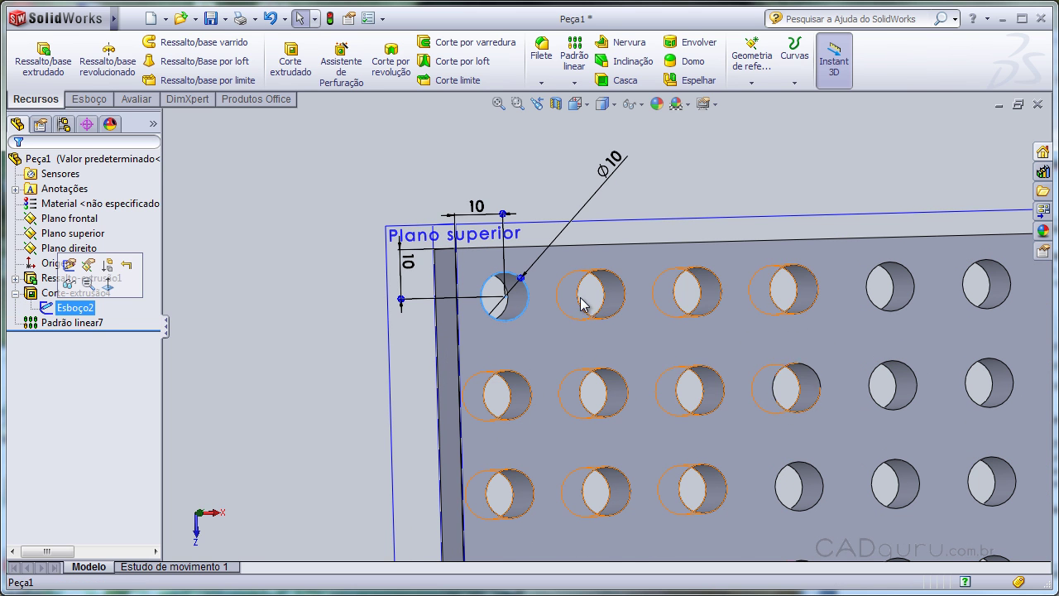
scroll(546, 300, "down", 2)
scroll(520, 281, "down", 1)
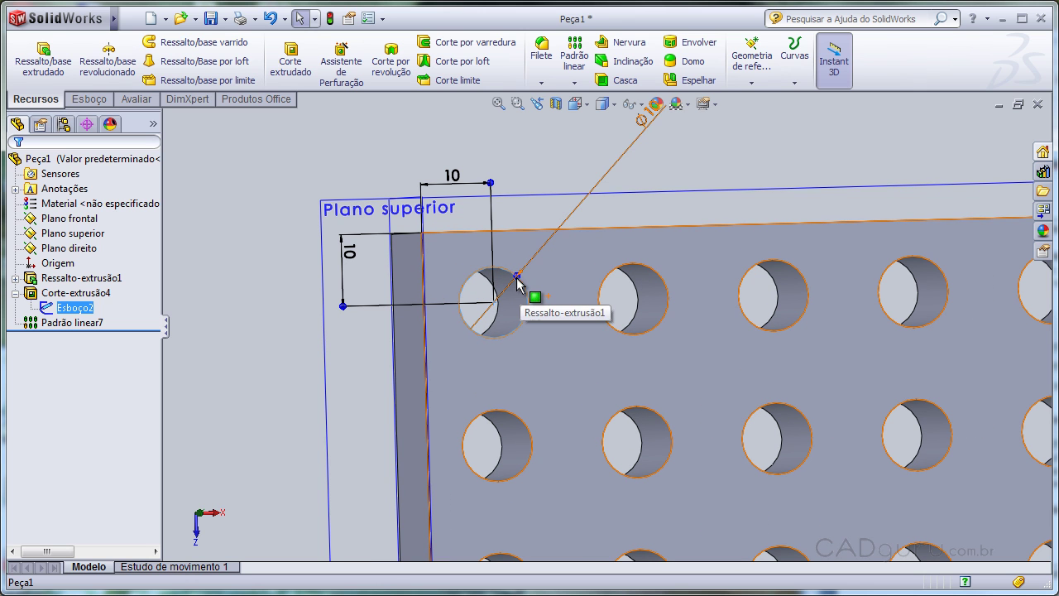
mouse_move(527, 265)
left_mouse_down()
mouse_move(544, 250)
mouse_move(532, 269)
left_mouse_up()
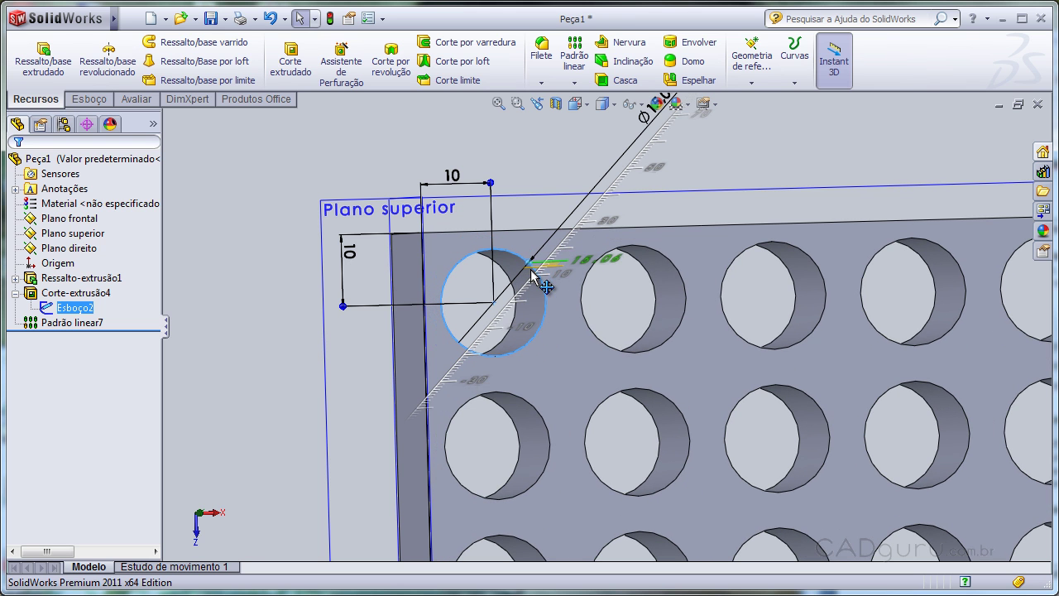
left_click_drag(515, 308, 514, 308)
scroll(566, 393, "down", 3)
scroll(565, 399, "down", 3)
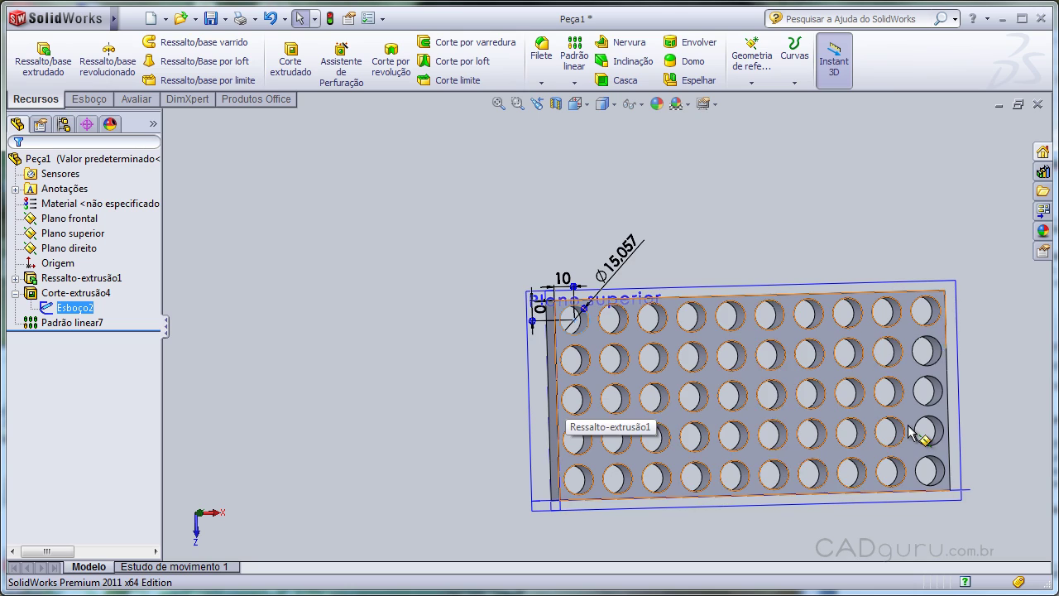
scroll(908, 425, "up", 1)
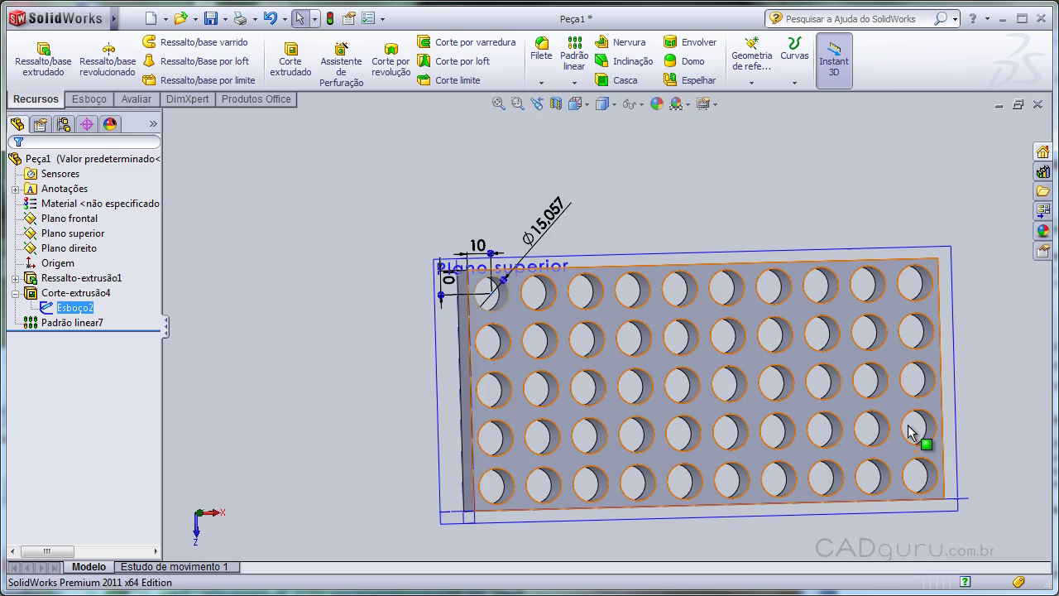
left_click(631, 235)
middle_click_drag(919, 396, 925, 459)
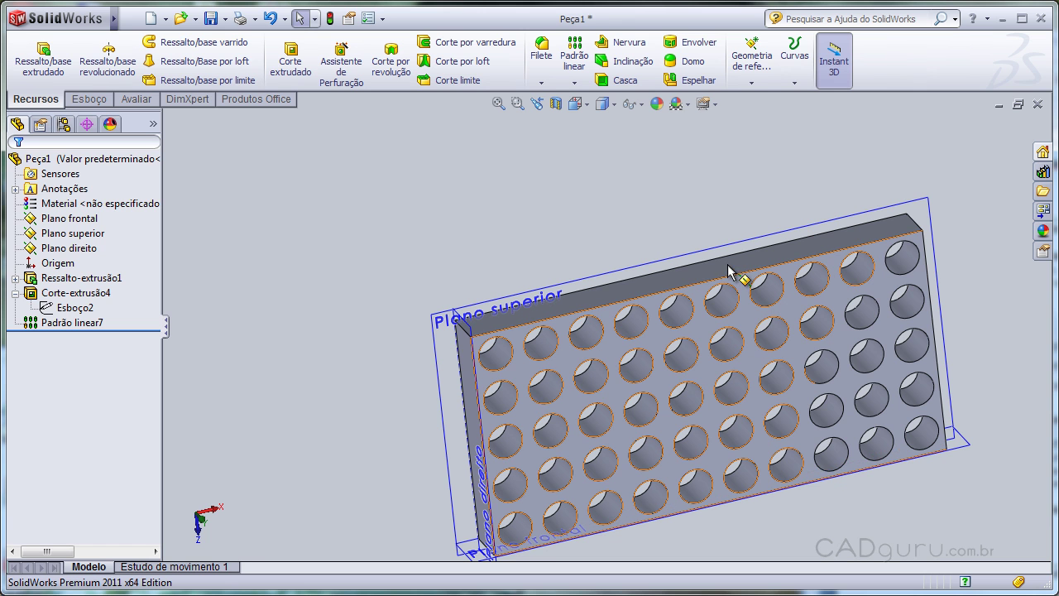
Adjust the thickness of the Ressalto-extrusão1 plate directly in the model with Instant 3D.
left_click(81, 264)
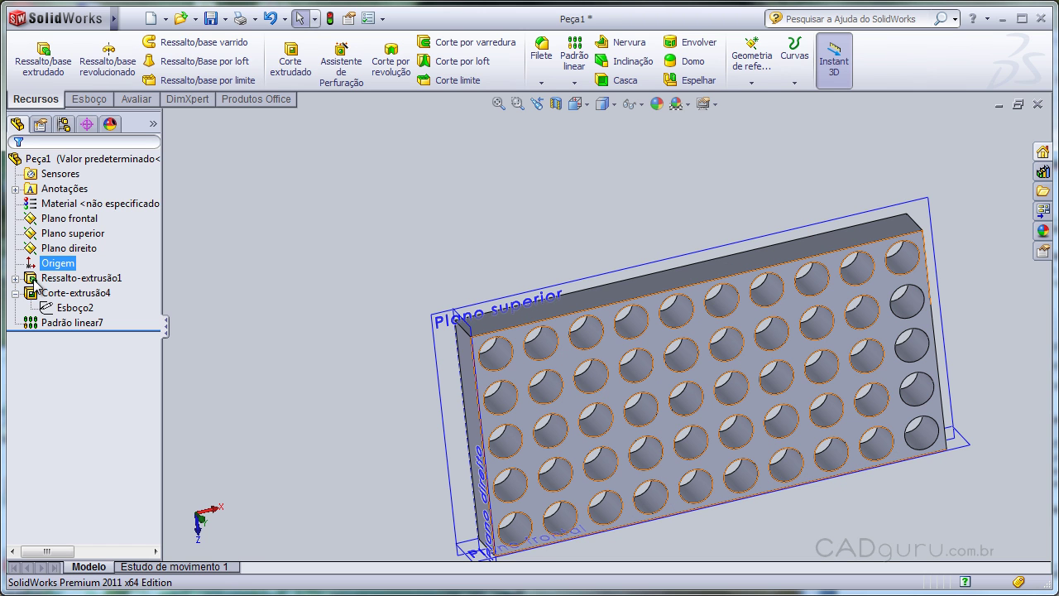
key("Escape")
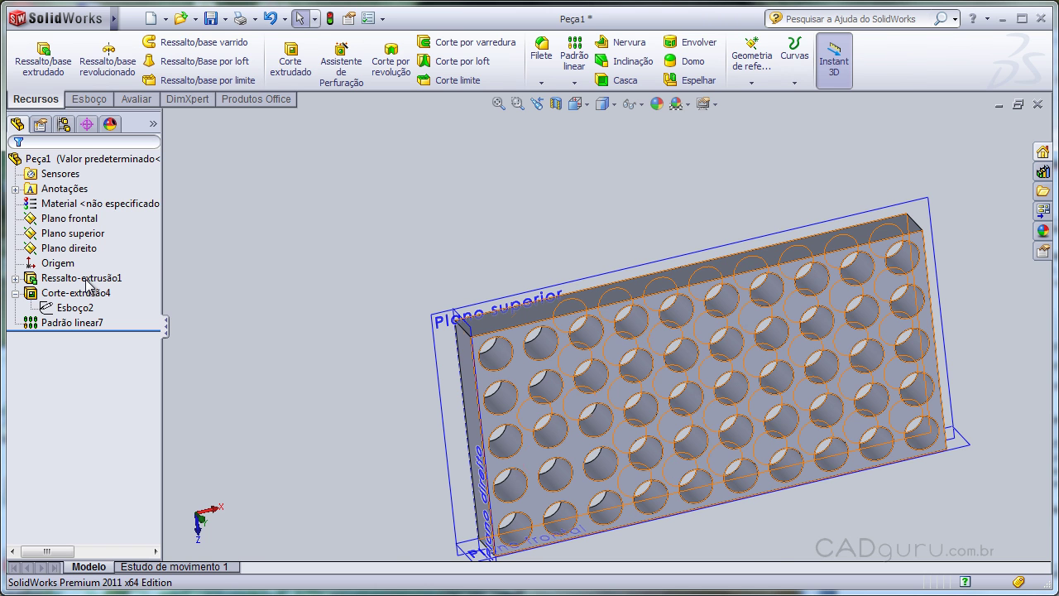
left_click(81, 283)
left_click(72, 280)
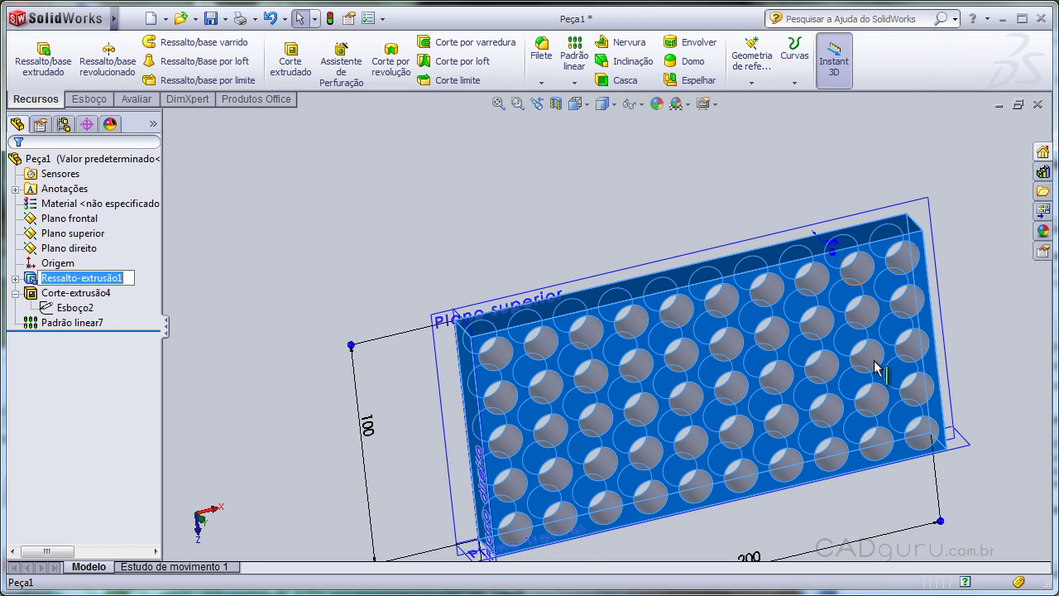
middle_click_drag(857, 240, 860, 275)
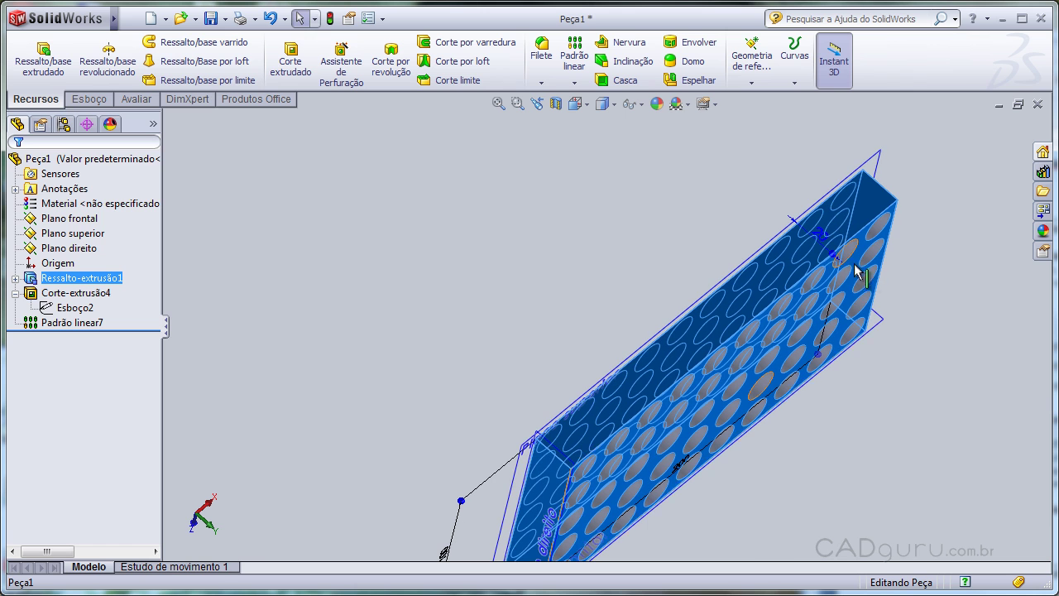
left_click_drag(846, 269, 905, 329)
middle_click_drag(911, 402, 847, 225)
key("Escape")
mouse_move(873, 267)
middle_mouse_down()
mouse_move(884, 296)
mouse_move(847, 251)
mouse_move(658, 185)
mouse_move(837, 237)
mouse_move(884, 282)
mouse_move(887, 263)
middle_mouse_up()
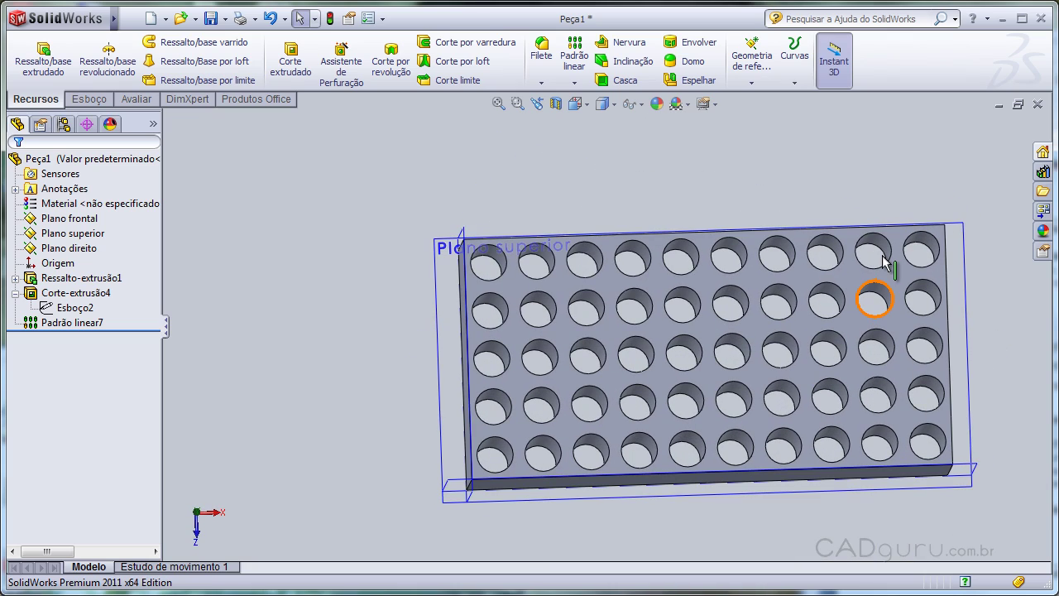
Edit the cut's Esboço2 and draw a center rectangle from the circle's center with one corner on the circle.
scroll(564, 217, "down", 2)
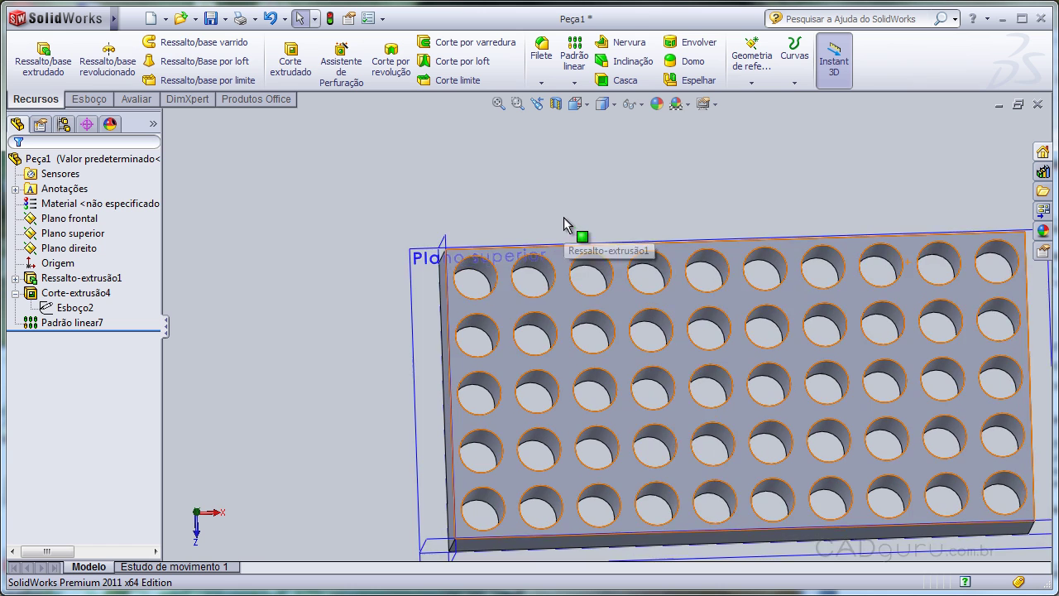
scroll(559, 222, "down", 2)
left_click(79, 309)
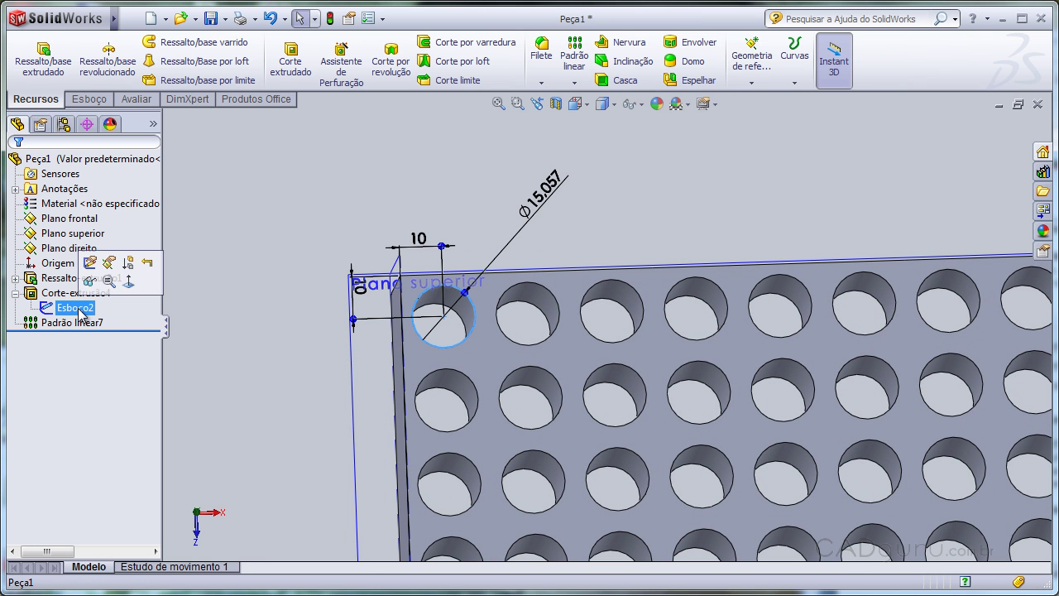
left_click(89, 262)
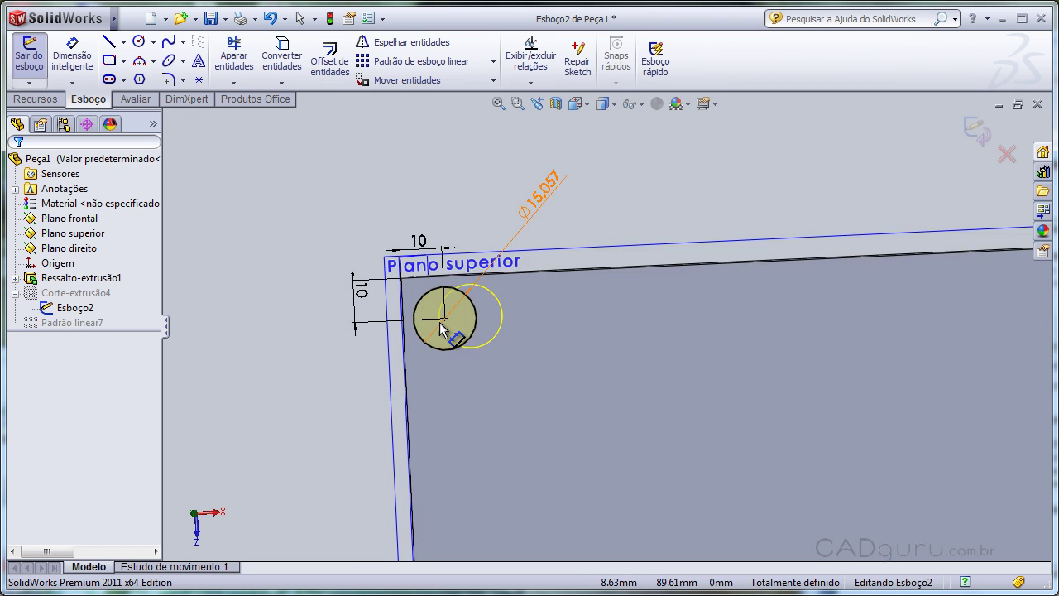
scroll(439, 322, "down", 2)
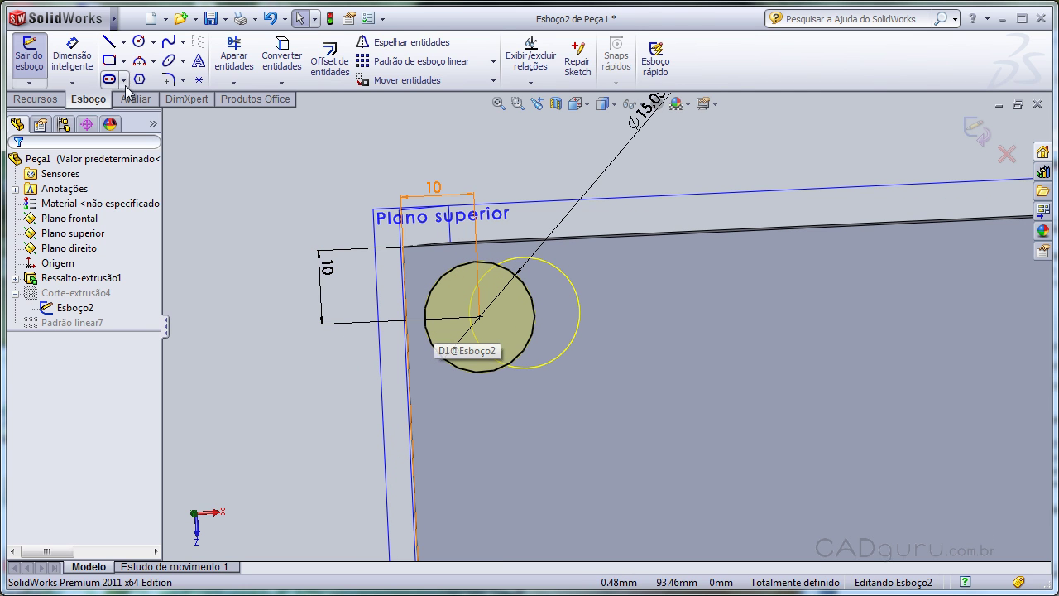
left_click(109, 61)
left_click(69, 218)
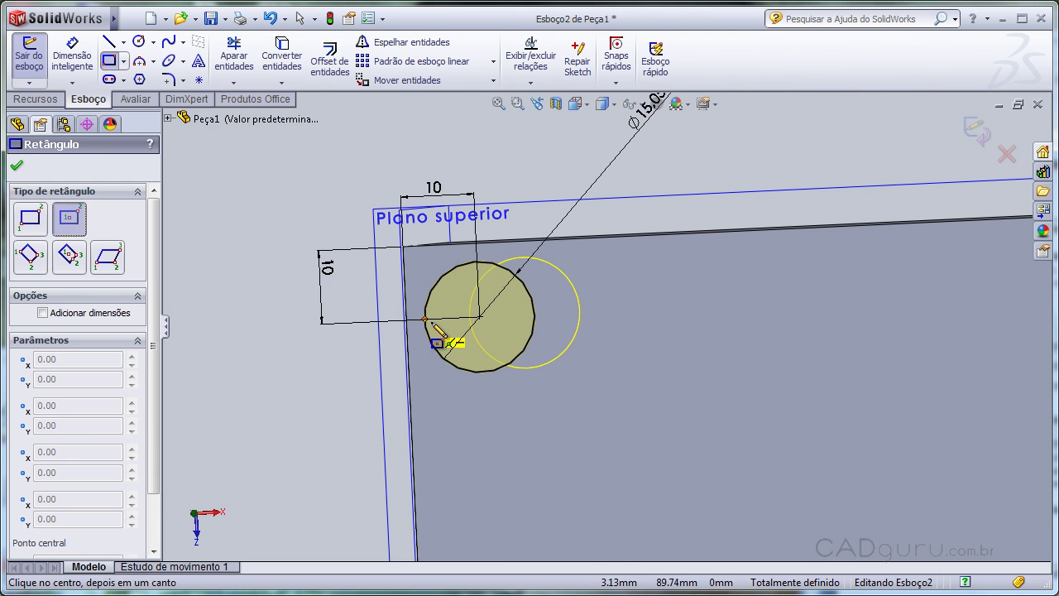
left_click(479, 317)
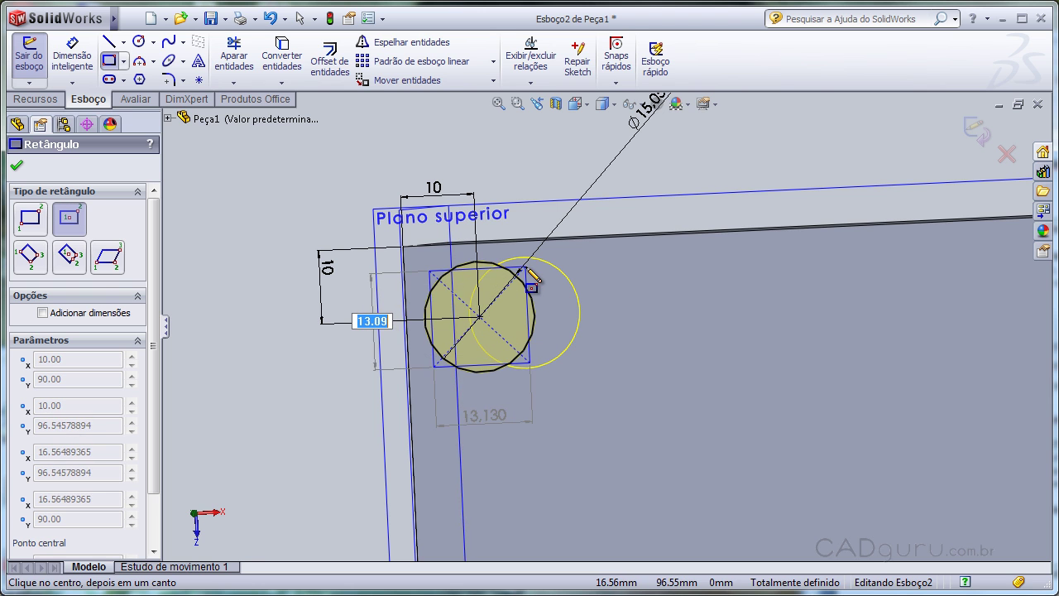
left_click(519, 277)
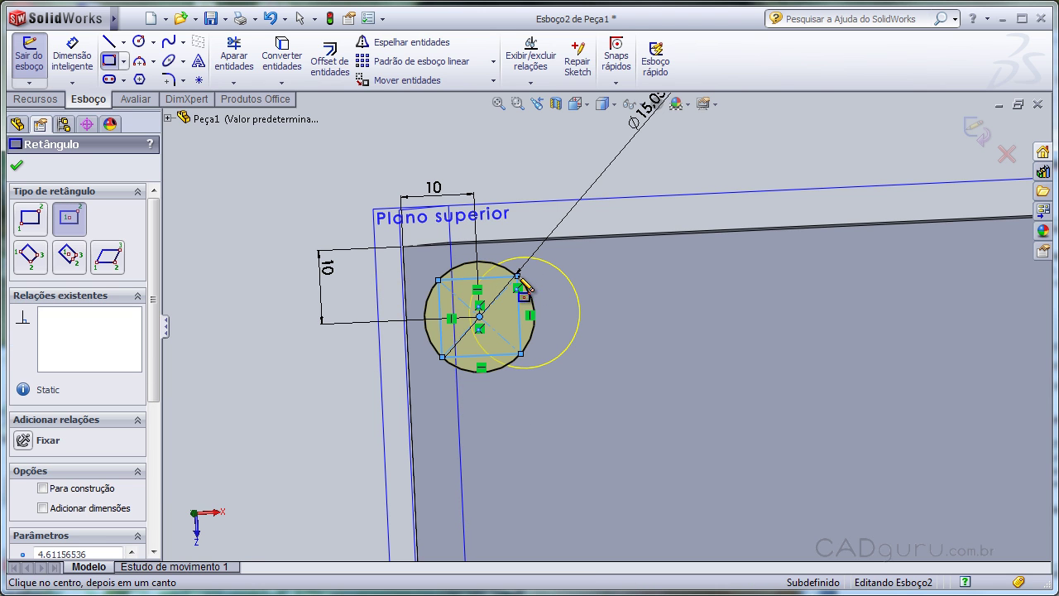
key("Escape")
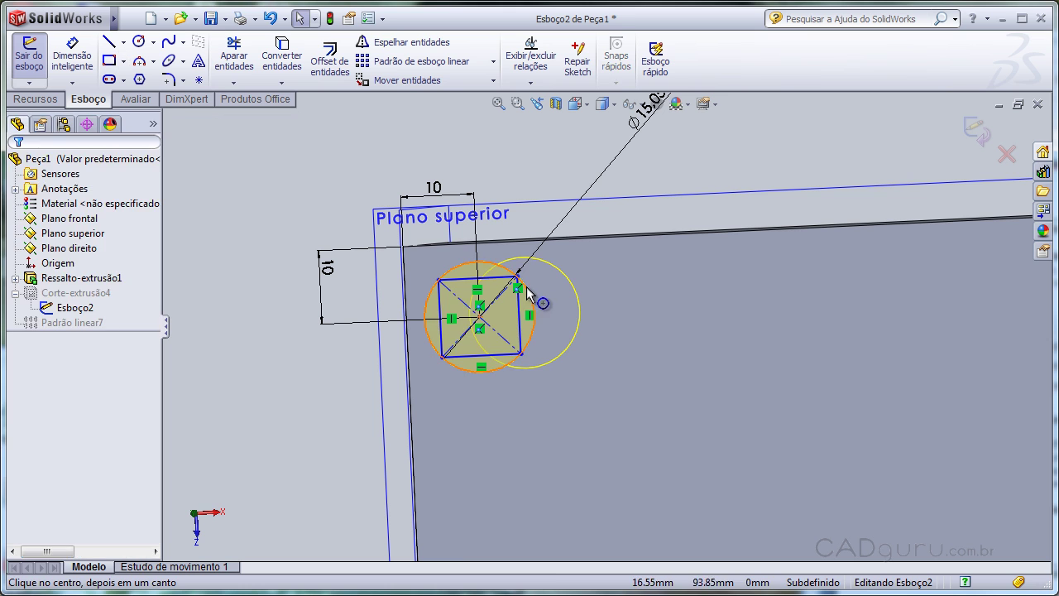
Delete the circle around the center rectangle in the cut's Esboço2, including its associated dimensions.
left_click(528, 294)
key("Delete")
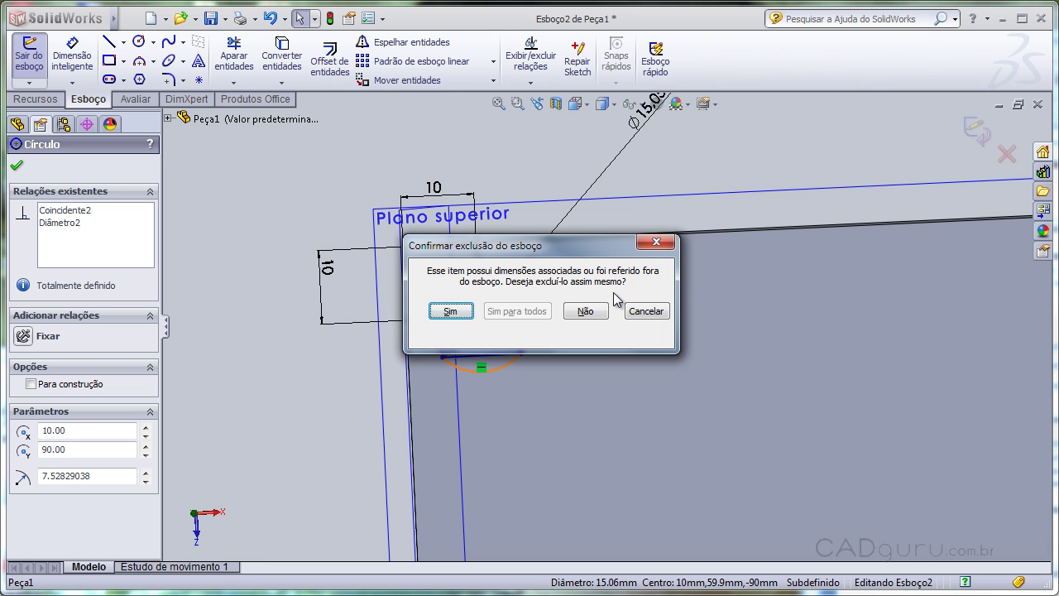
left_click(451, 311)
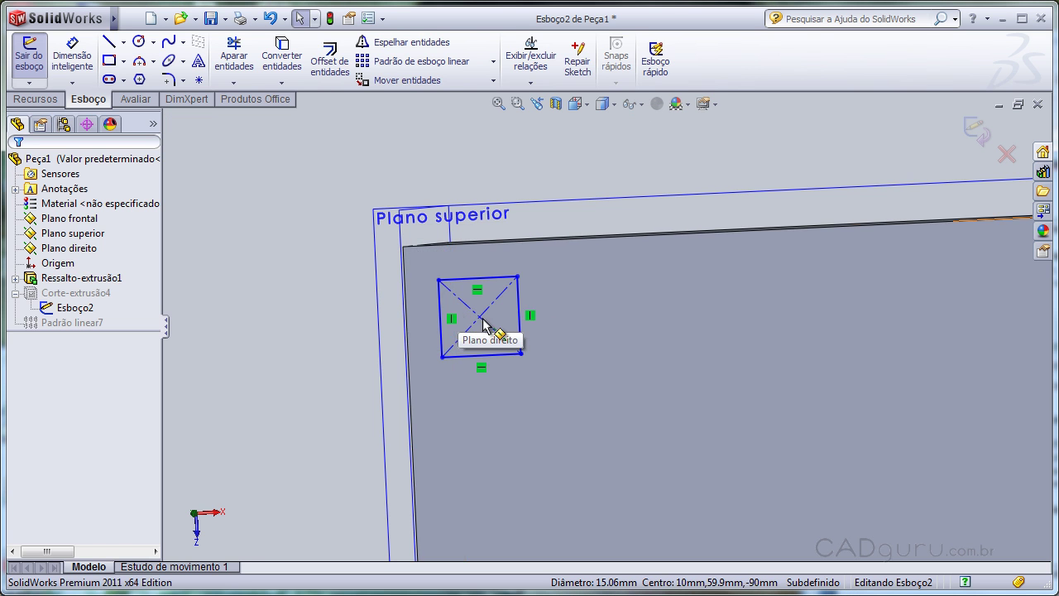
Dimension the center rectangle's width and height at their drawn sizes.
right_click_drag(597, 300, 542, 263)
left_click(499, 282)
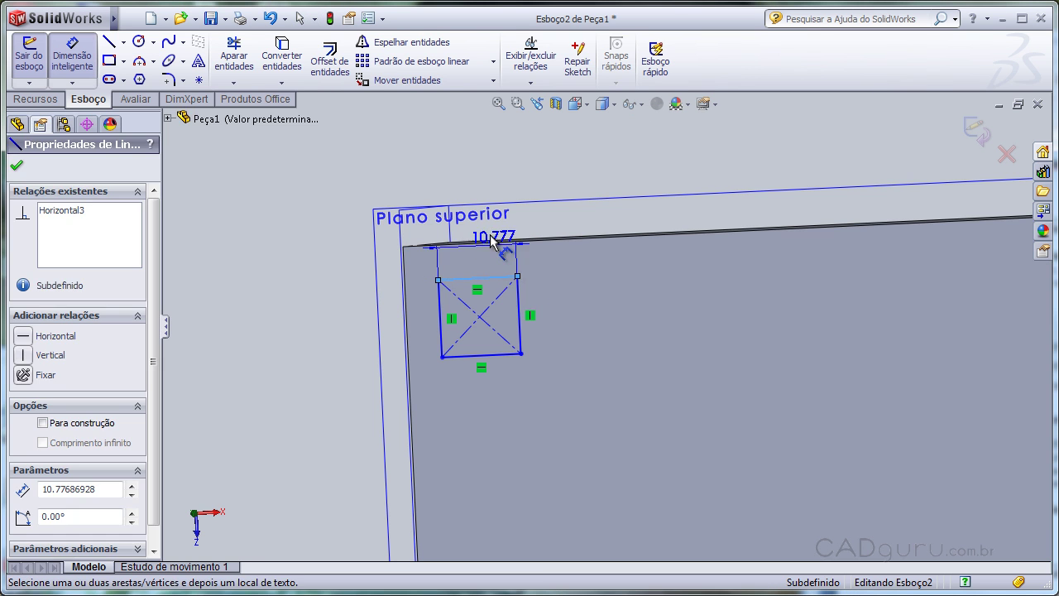
left_click(488, 232)
key("Return")
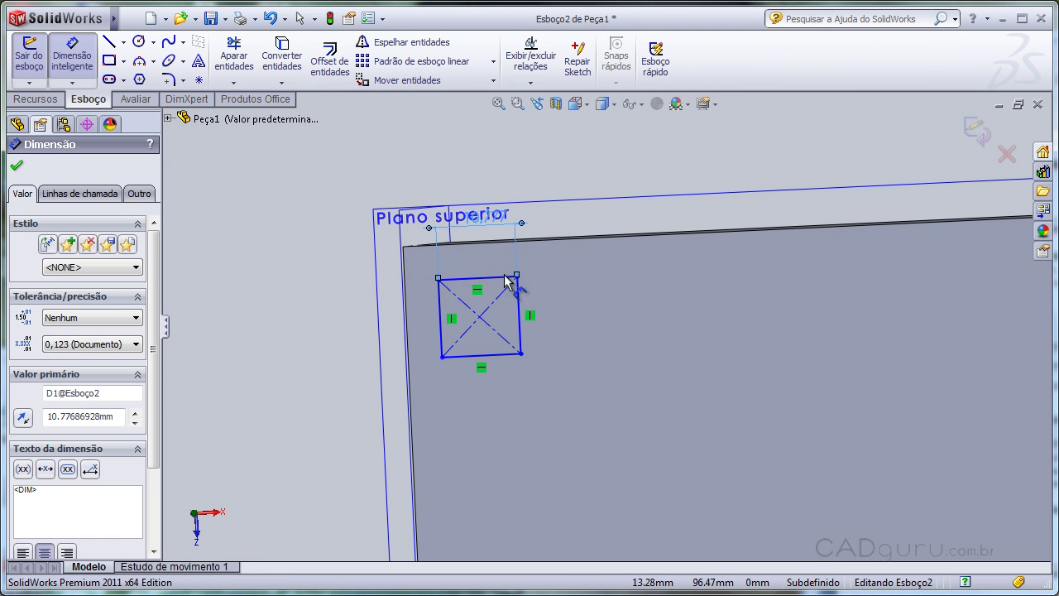
left_click(519, 306)
left_click(566, 311)
key("Return")
Dimension the rectangle's distances from the plate's two adjacent edges at the corner, keeping the drawn values.
left_click(494, 277)
left_click(494, 242)
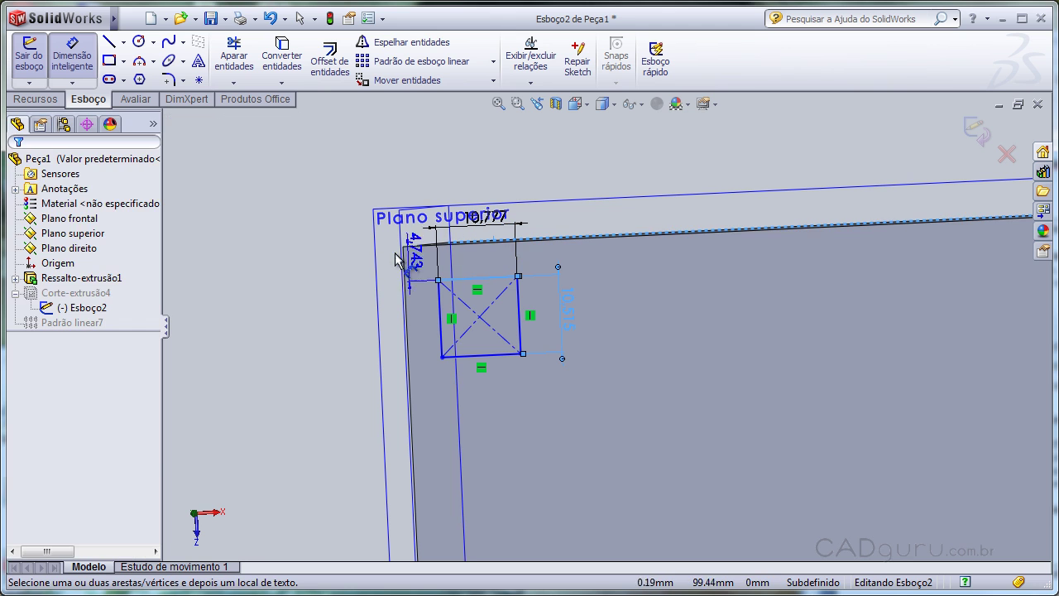
left_click(354, 257)
key("Return")
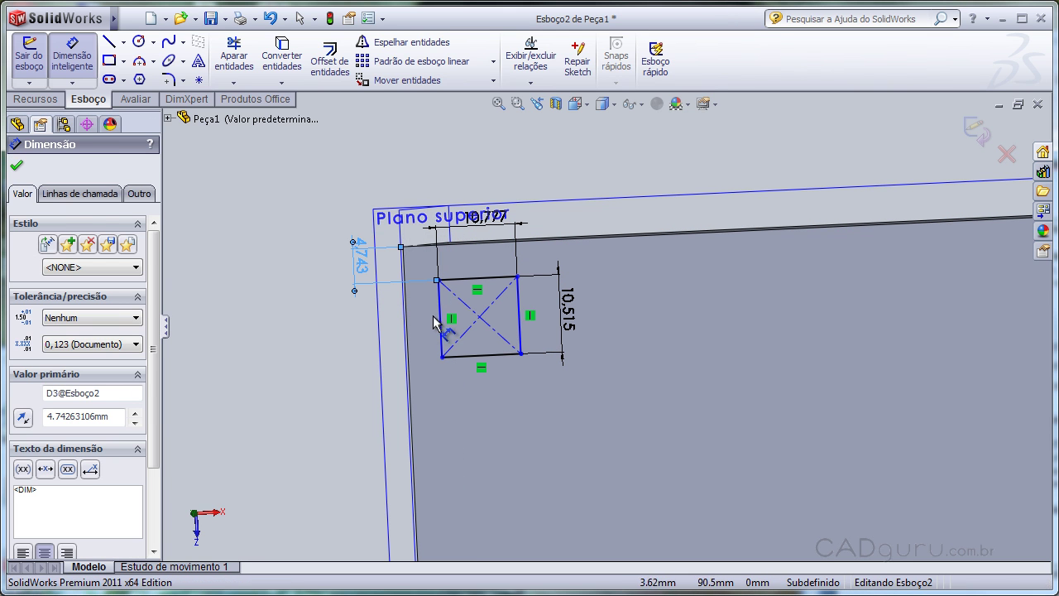
left_click(439, 320)
left_click(413, 322)
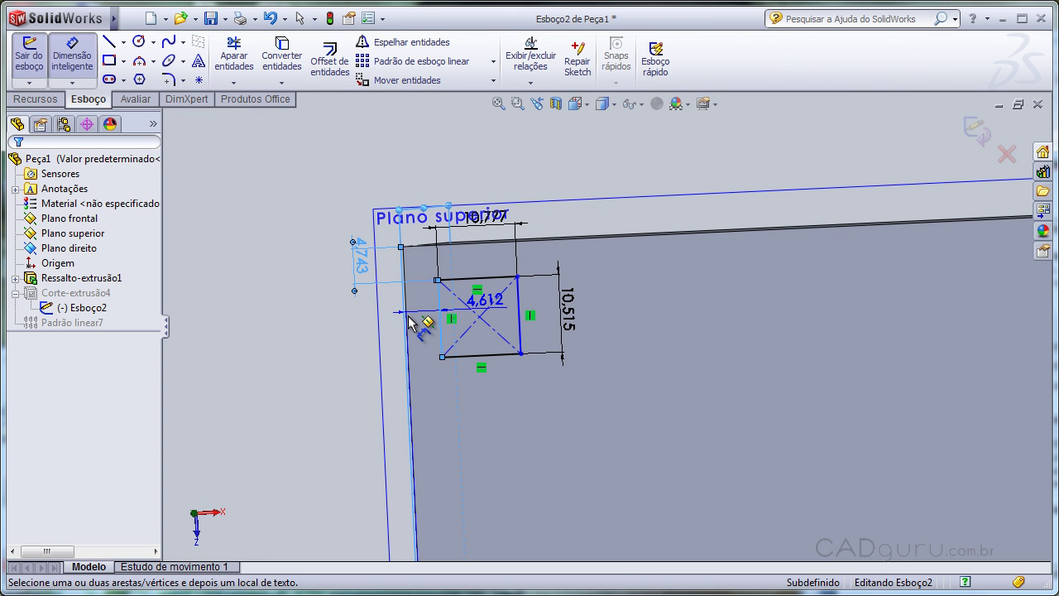
left_click(406, 195)
key("Return")
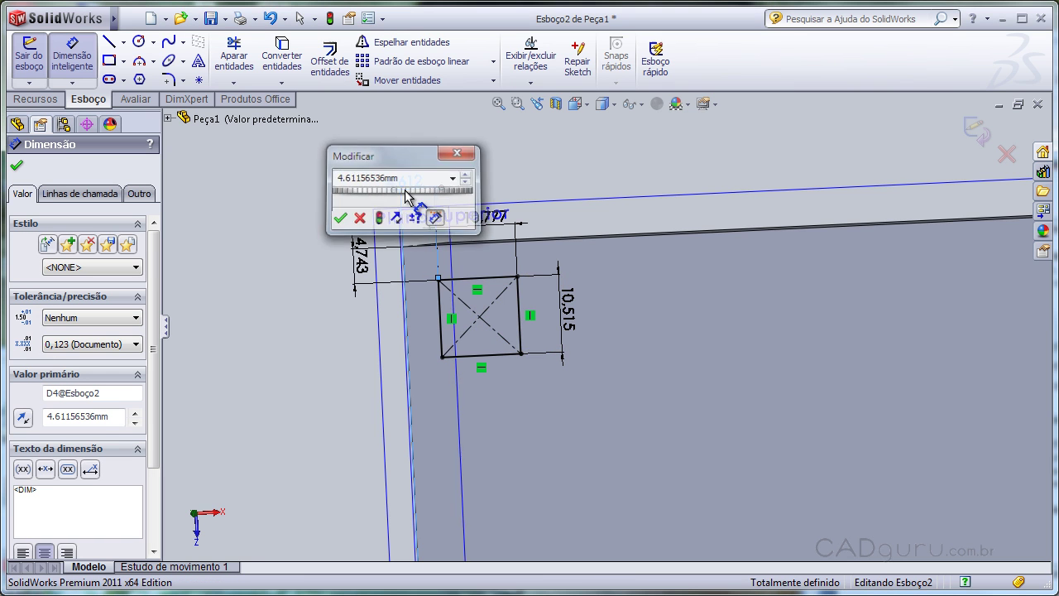
Exit the cut's Esboço2 to rebuild the cut and its linear pattern with rectangular holes.
middle_click_drag(544, 370, 555, 334)
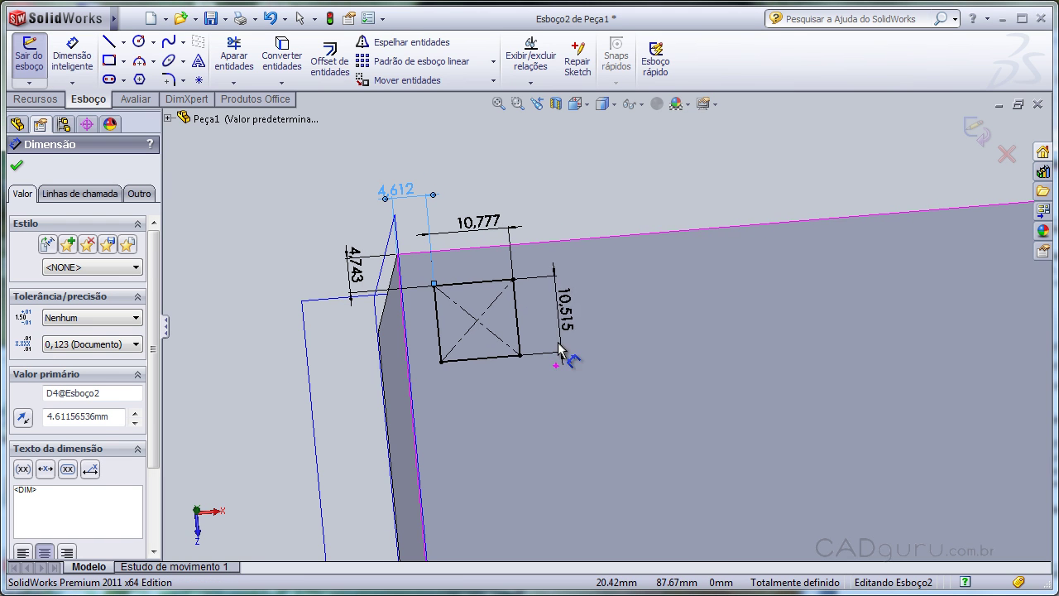
left_click(978, 130)
scroll(613, 337, "up", 2)
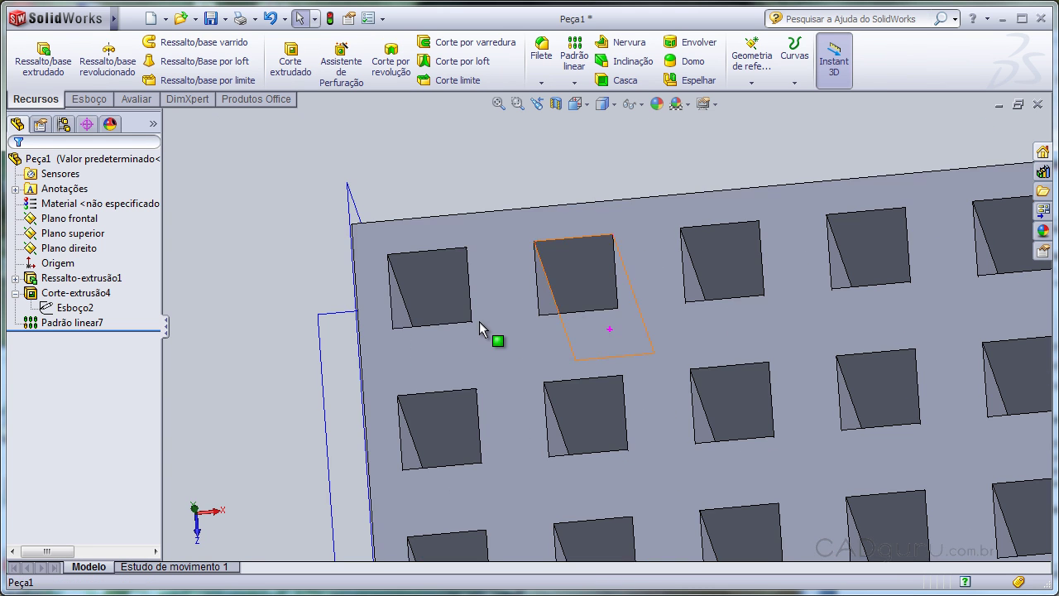
scroll(478, 340, "up", 2)
scroll(478, 340, "up", 2)
middle_click_drag(733, 339, 845, 373)
scroll(863, 376, "down", 2)
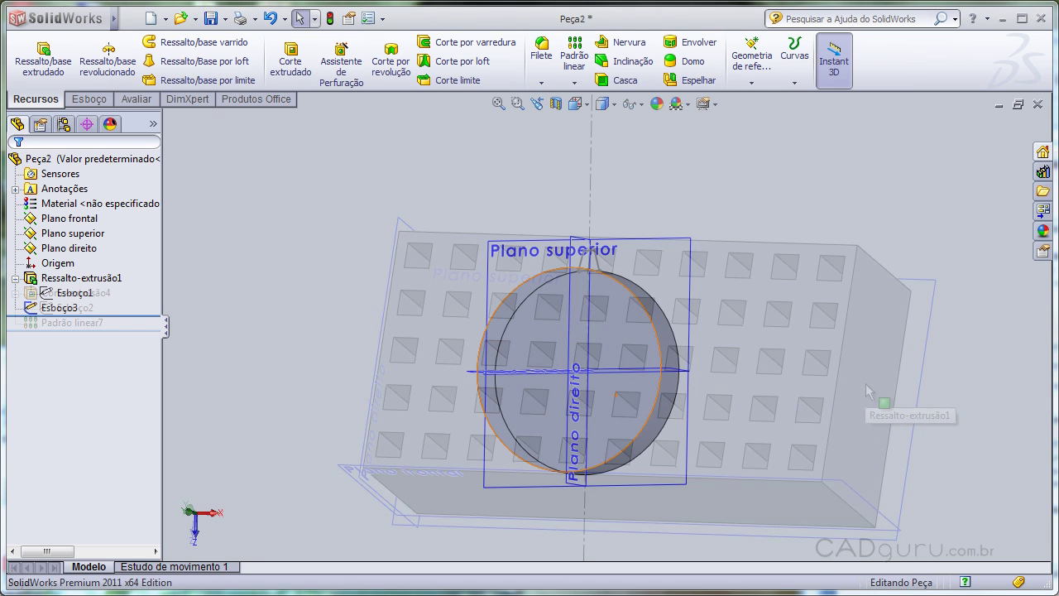
Open the tooth profile sketch Esboço3 on the disc part Peça2 for editing.
middle_click_drag(729, 401, 726, 425)
left_click(665, 374)
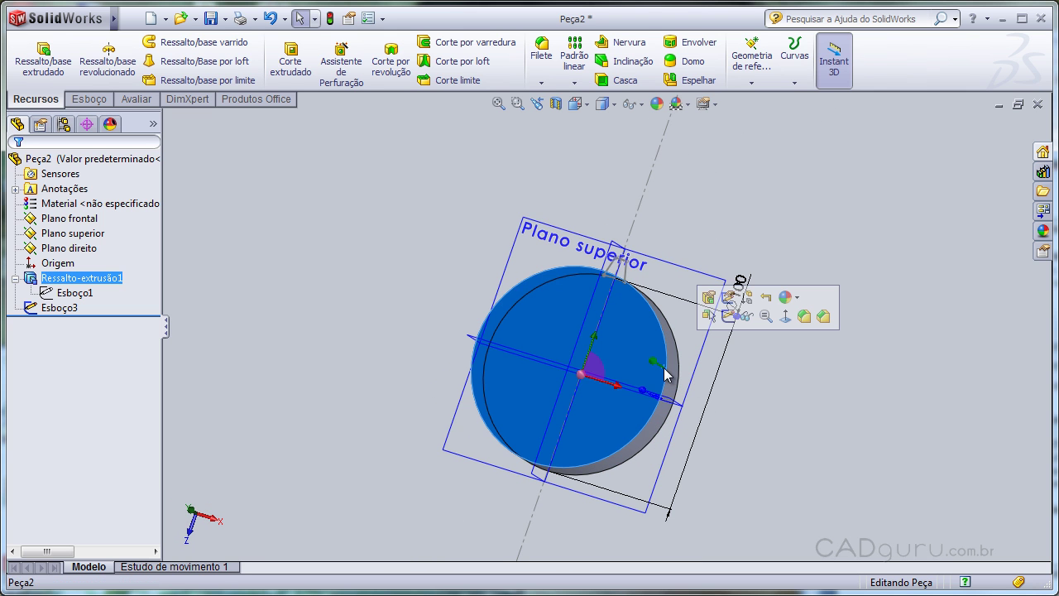
middle_click_drag(662, 377, 678, 421)
left_click(556, 263)
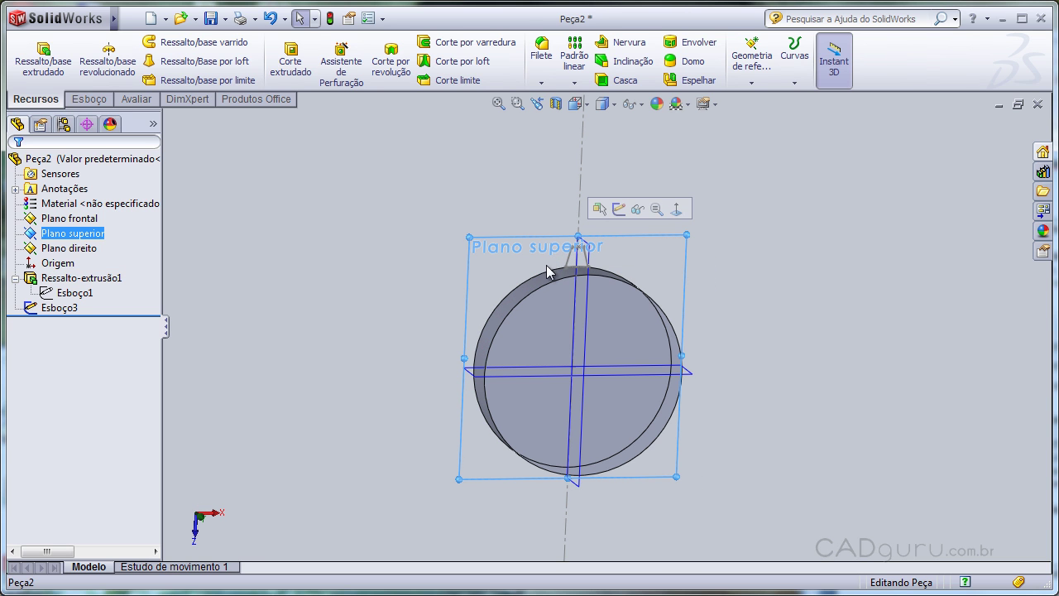
left_click(80, 308)
left_click(86, 265)
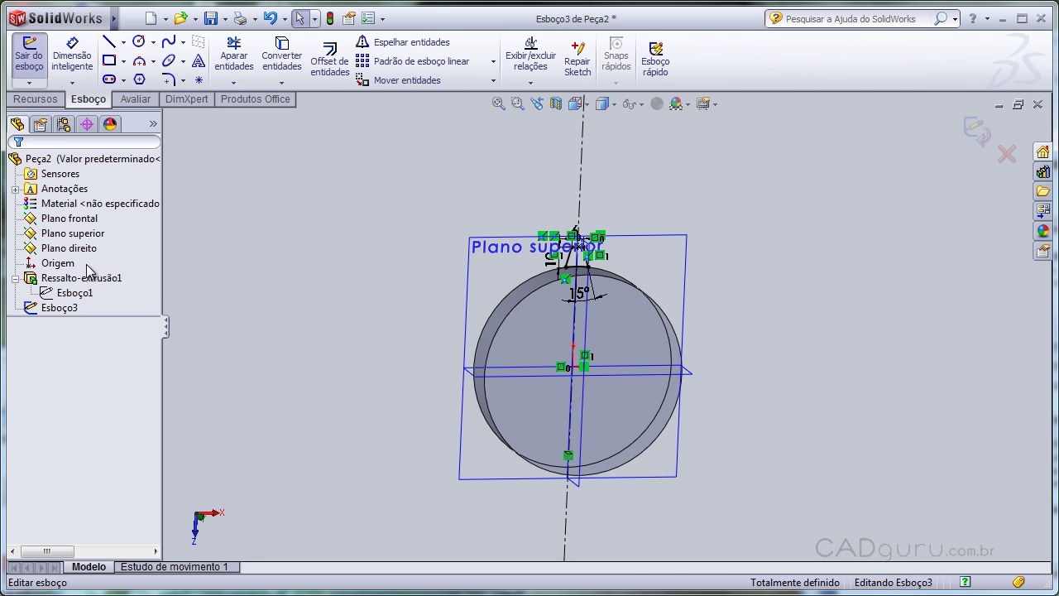
left_click(582, 105)
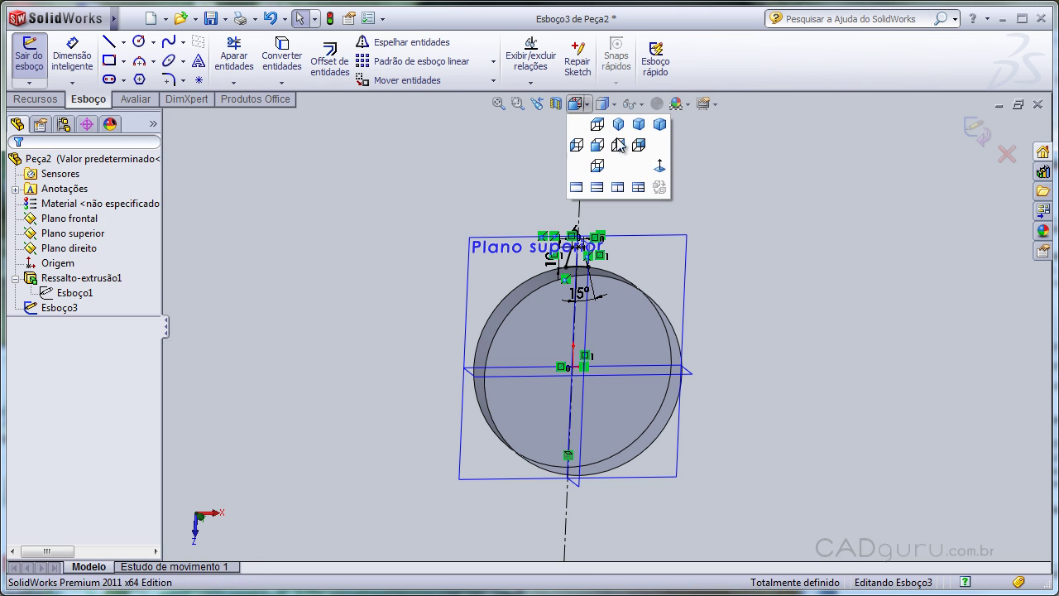
left_click(663, 166)
scroll(629, 171, "down", 4)
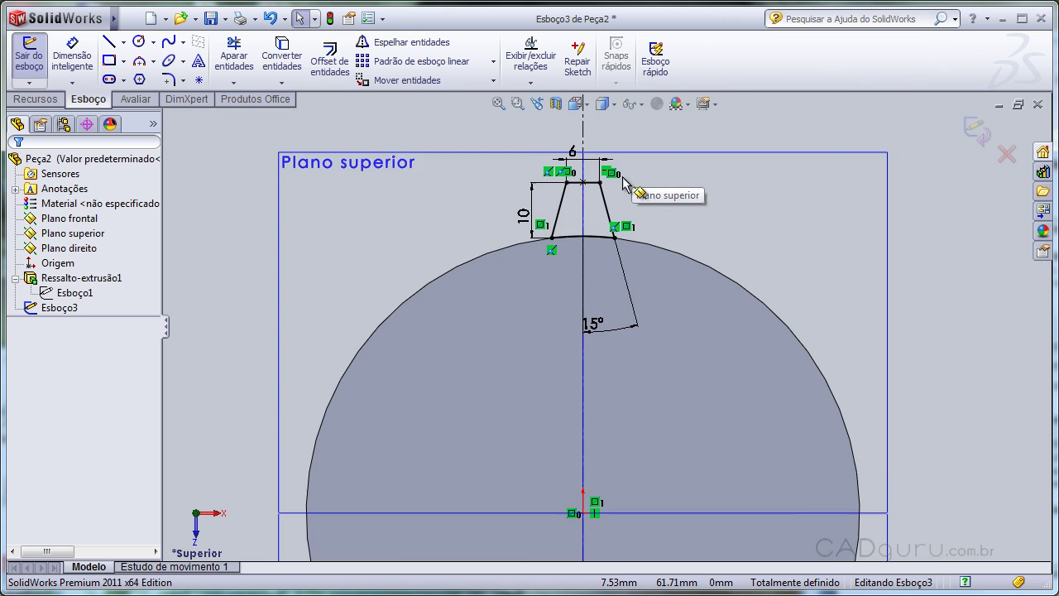
scroll(606, 211, "down", 3)
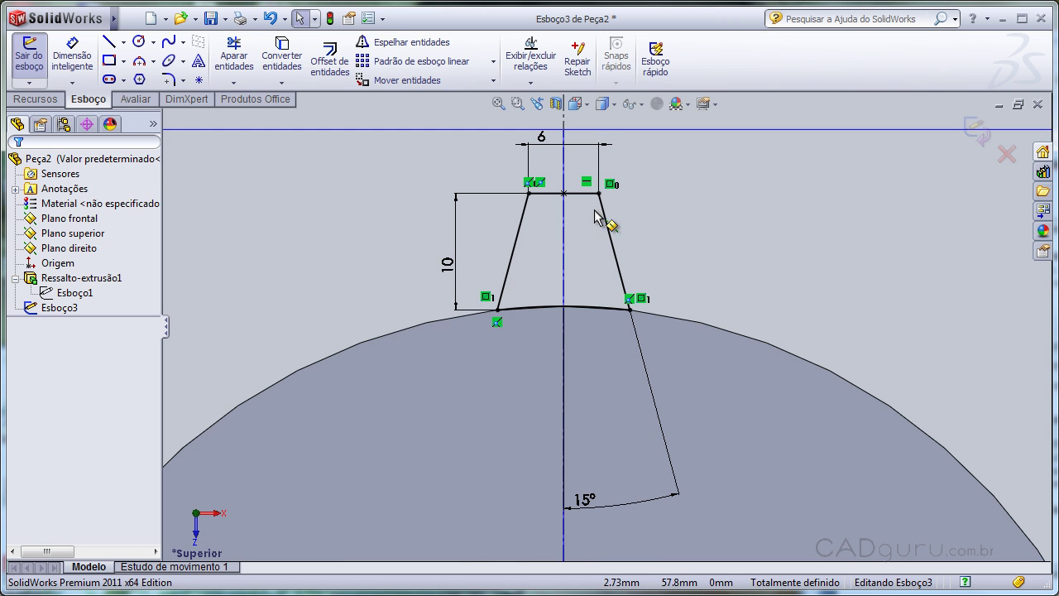
Examine the tooth profile's centerline, angle dimension and relations to the disc's edge.
left_click(580, 250)
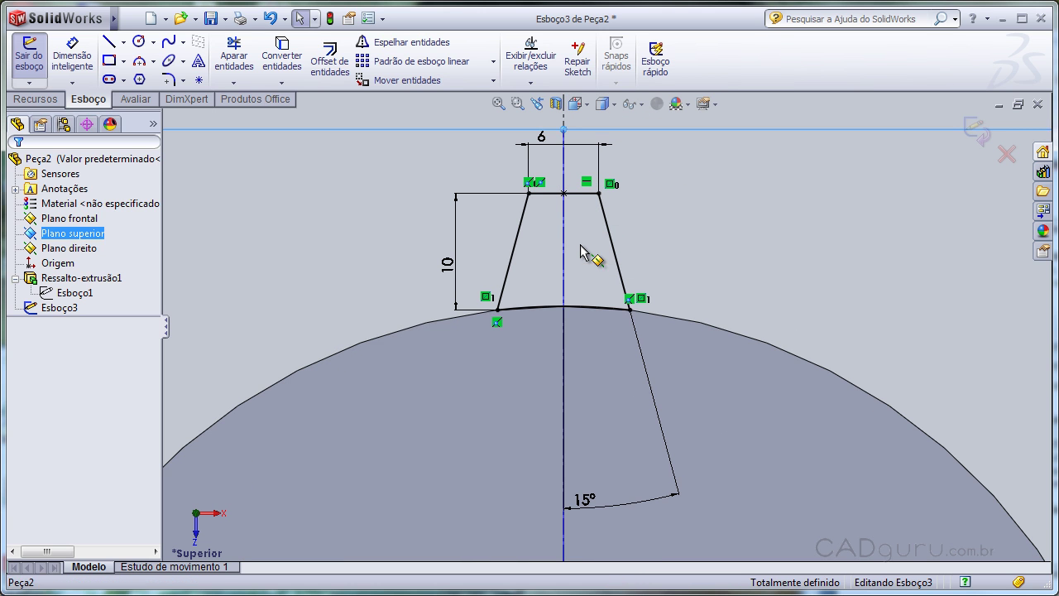
left_click(567, 183)
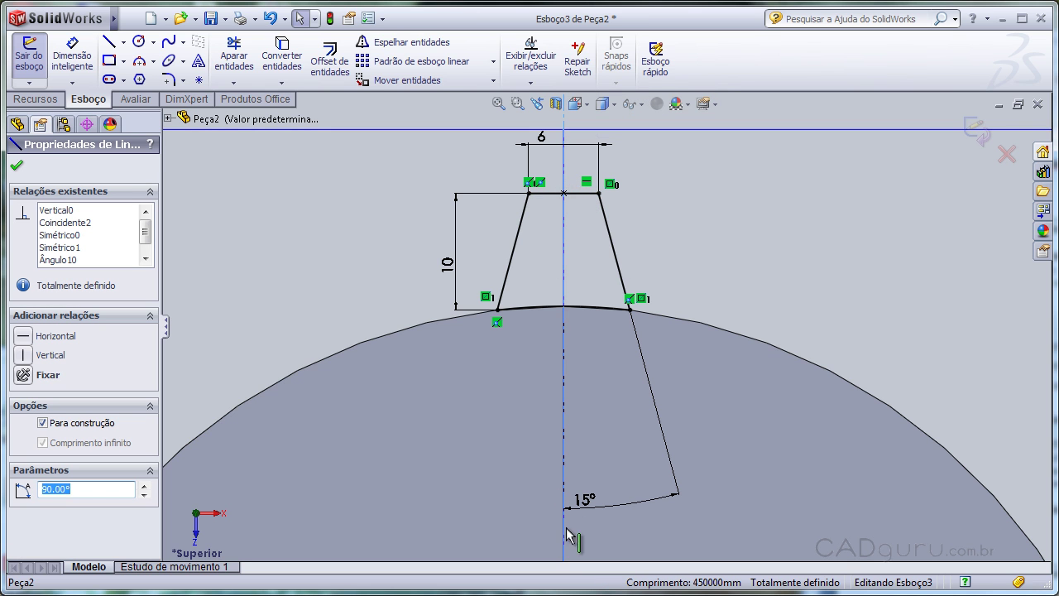
left_click(582, 503)
left_click(538, 272)
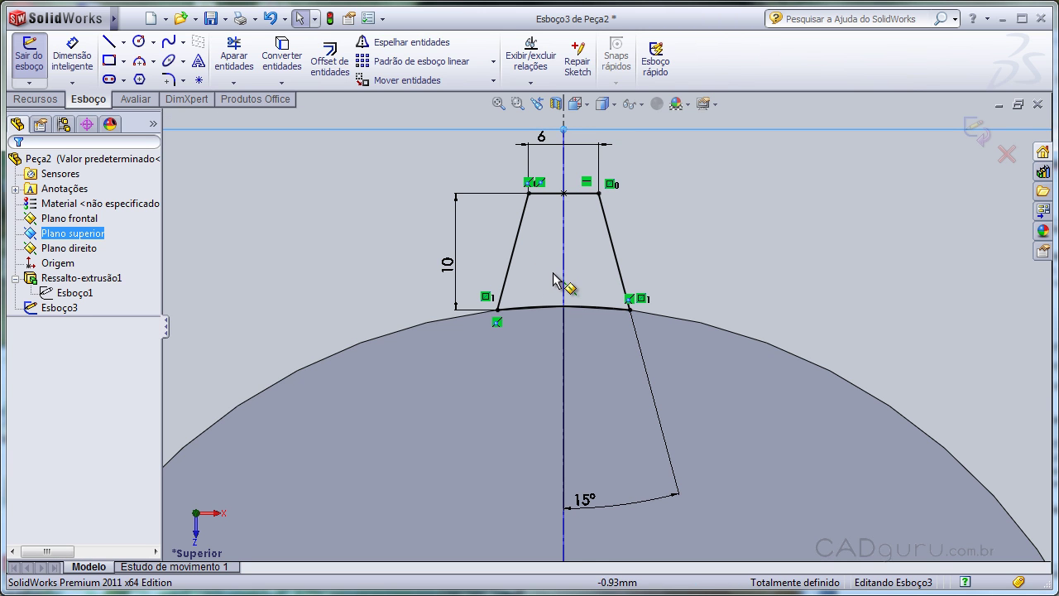
scroll(554, 277, "down", 2)
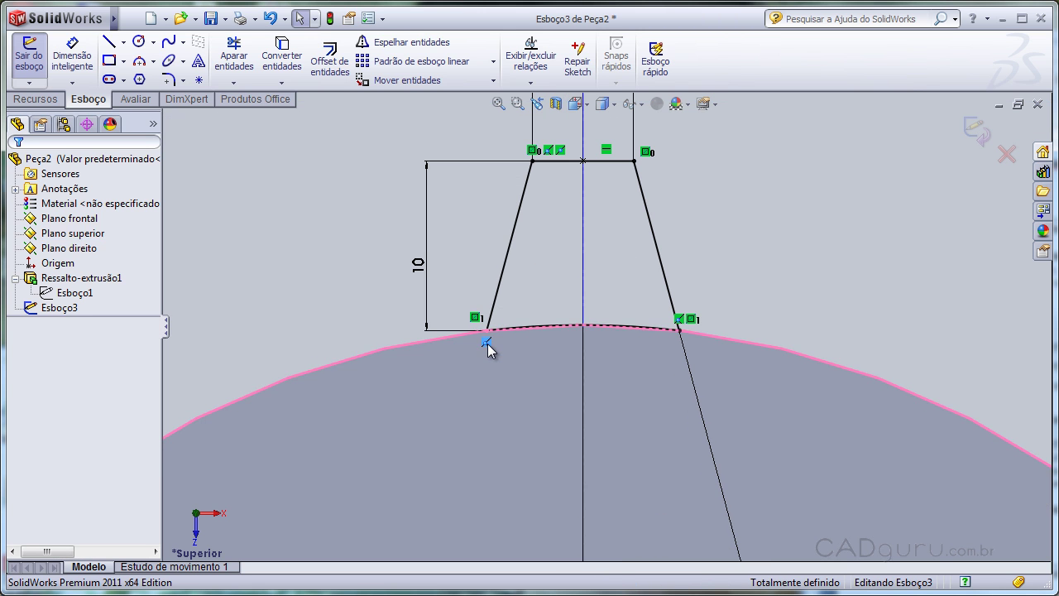
left_click(694, 333)
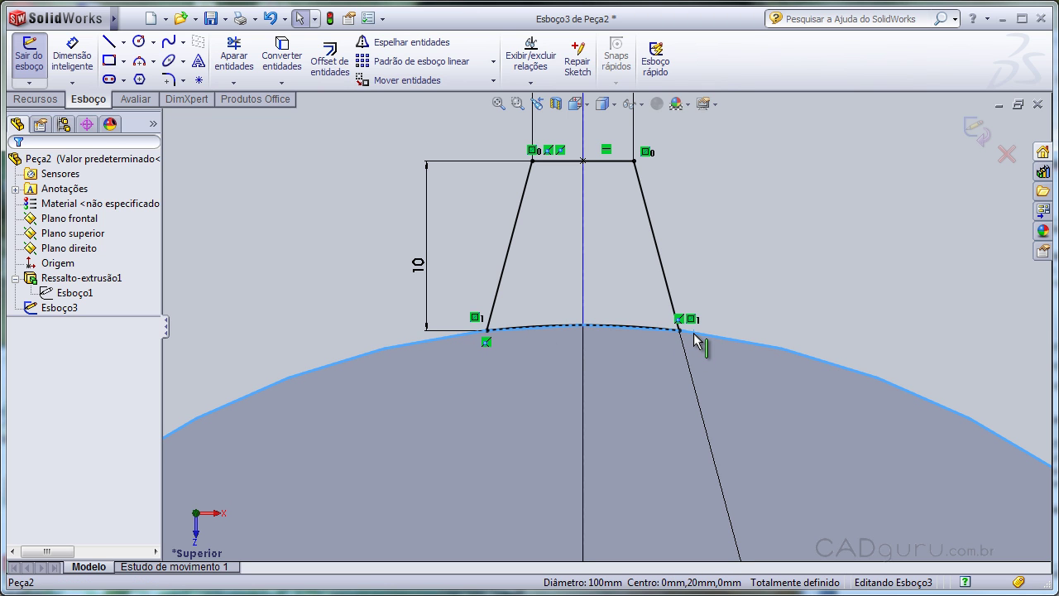
left_click(725, 356)
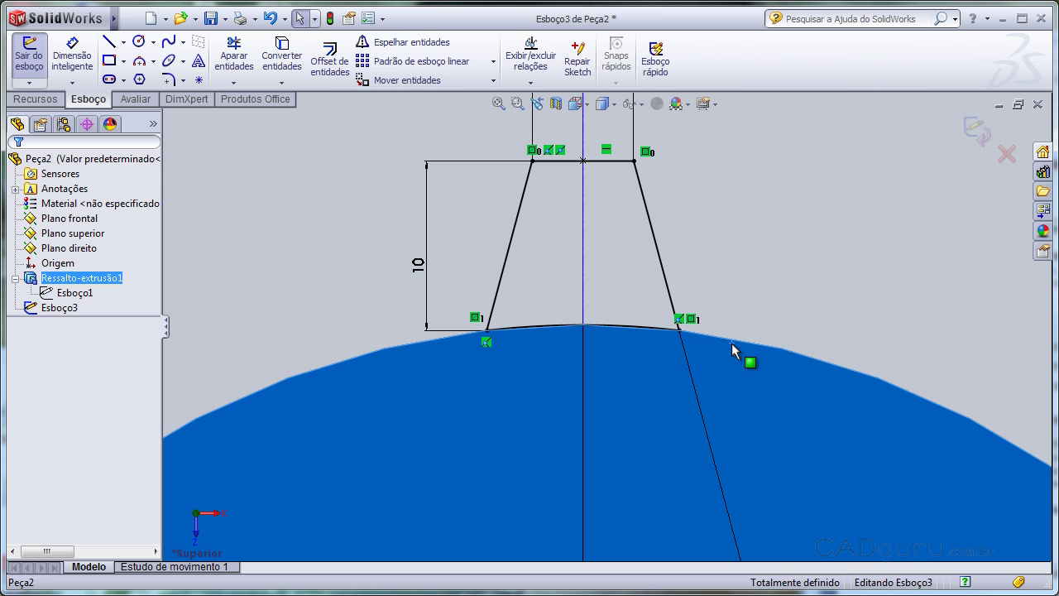
Delete the coincident relation between the tooth's lower-right endpoint and the disc edge, and set the flank angle to 30°.
left_click(679, 330)
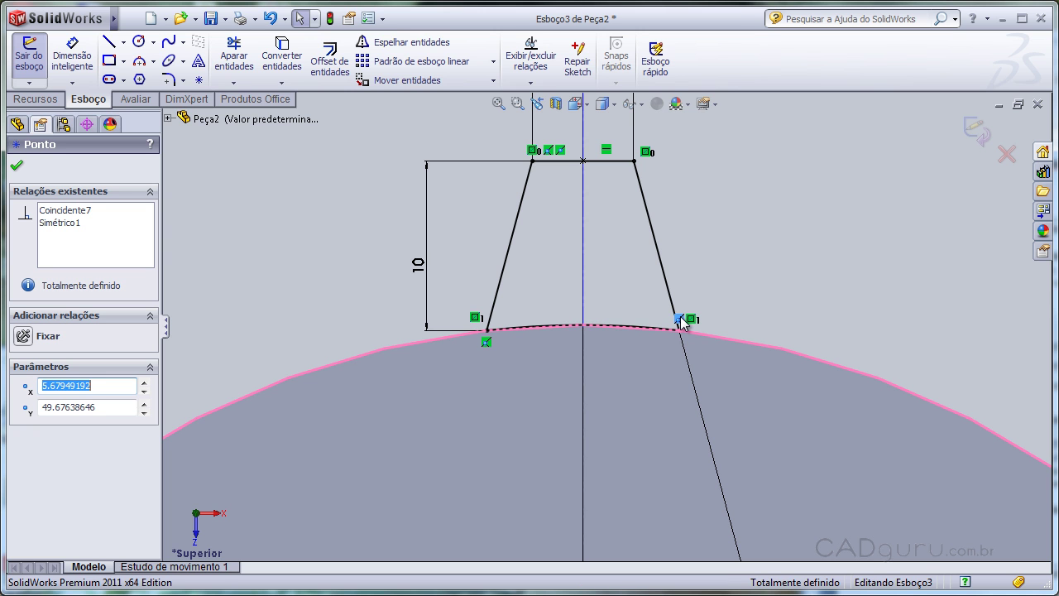
key("Delete")
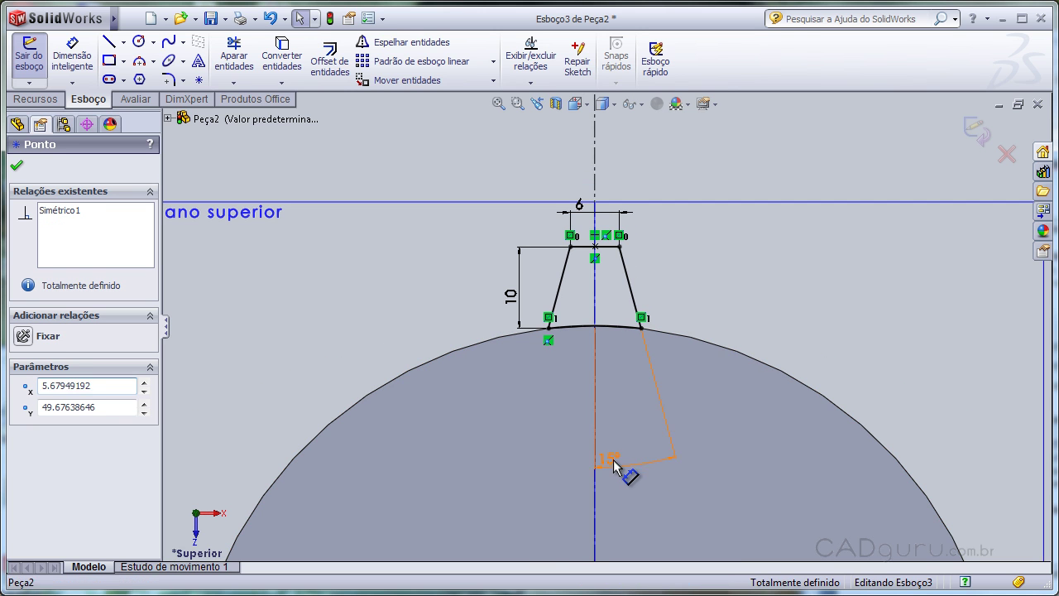
left_click(614, 465)
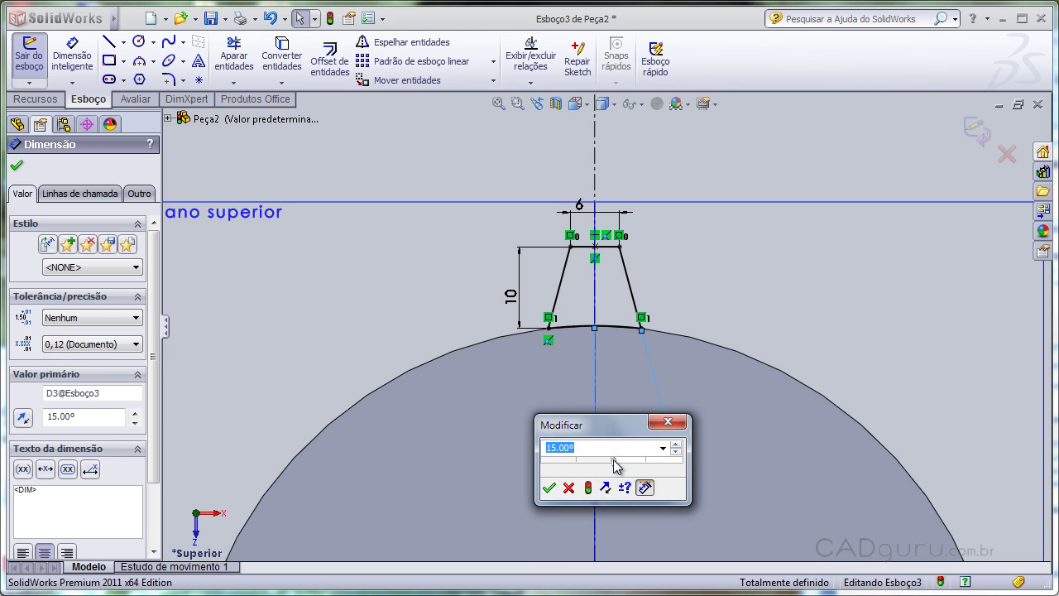
type("30")
key("Return")
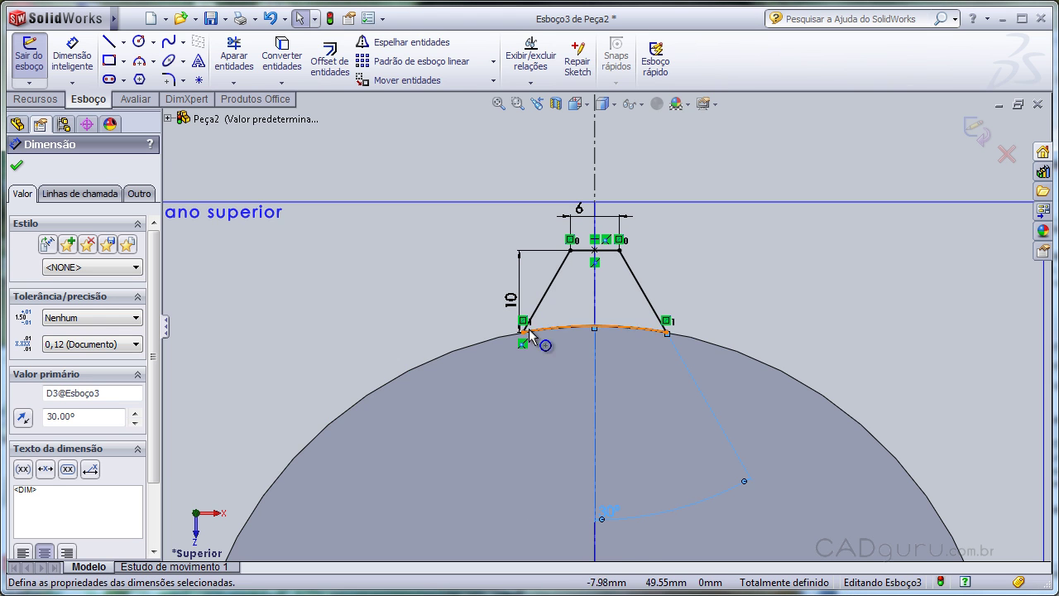
Check both base corners of the tooth against the disc edge, and undo the angle change and relation deletion.
scroll(529, 348, "down", 5)
scroll(530, 351, "down", 6)
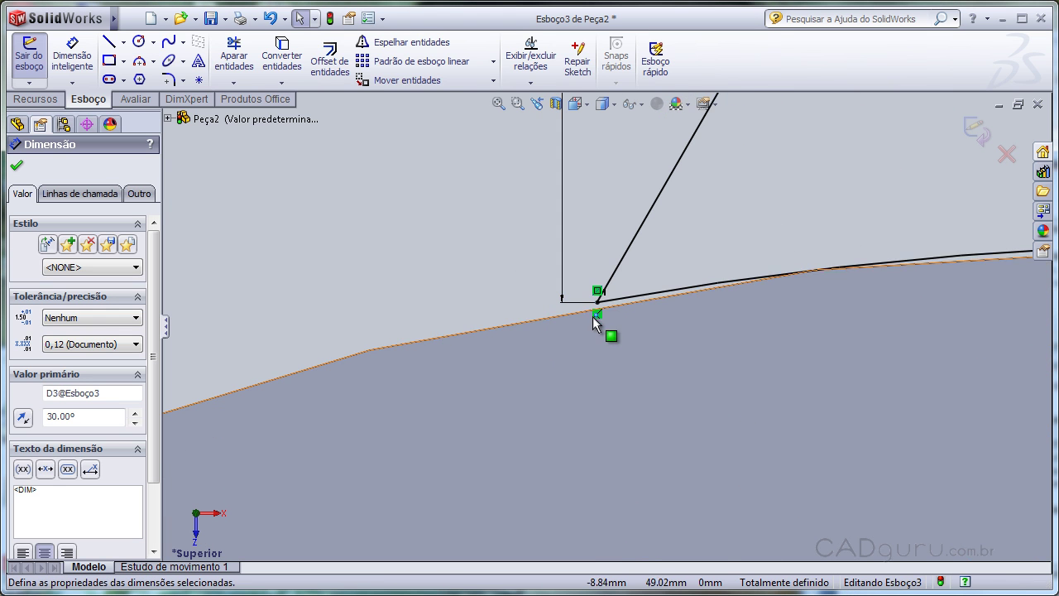
scroll(593, 323, "up", 6)
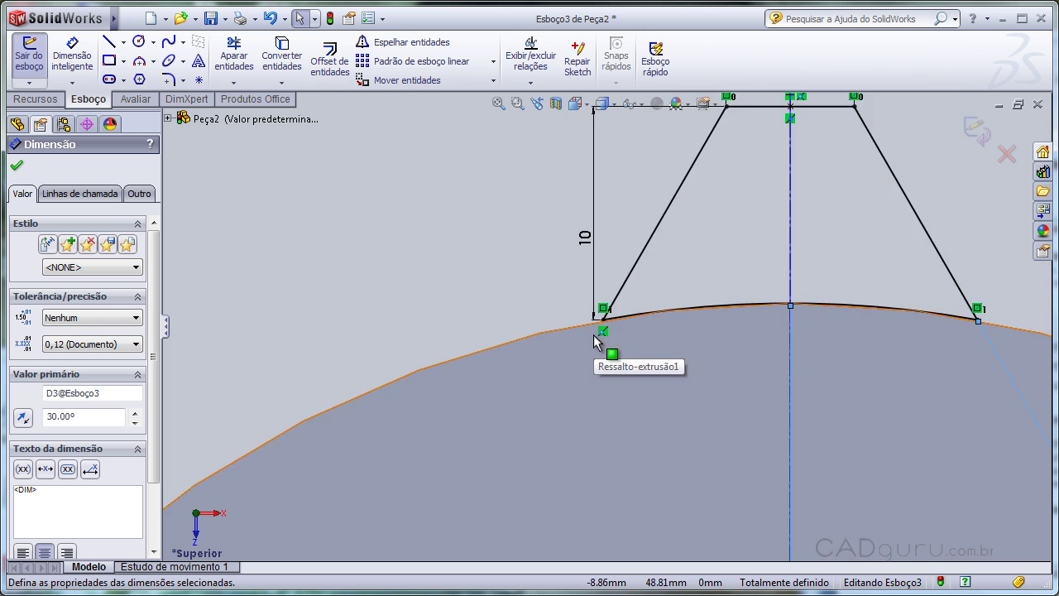
scroll(809, 336, "down", 3)
scroll(604, 328, "up", 4)
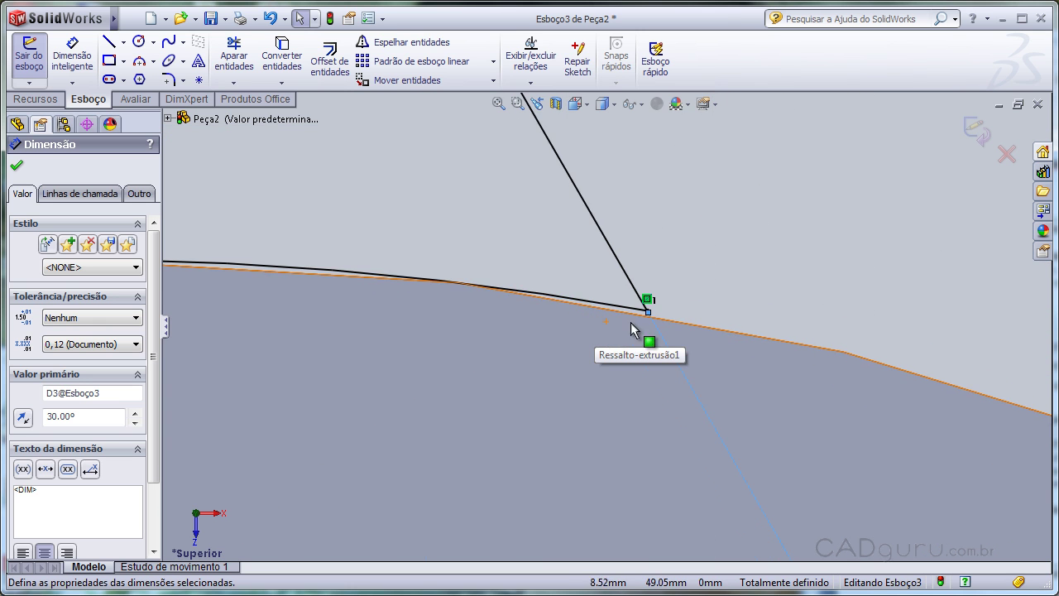
scroll(662, 323, "up", 1)
key("Escape")
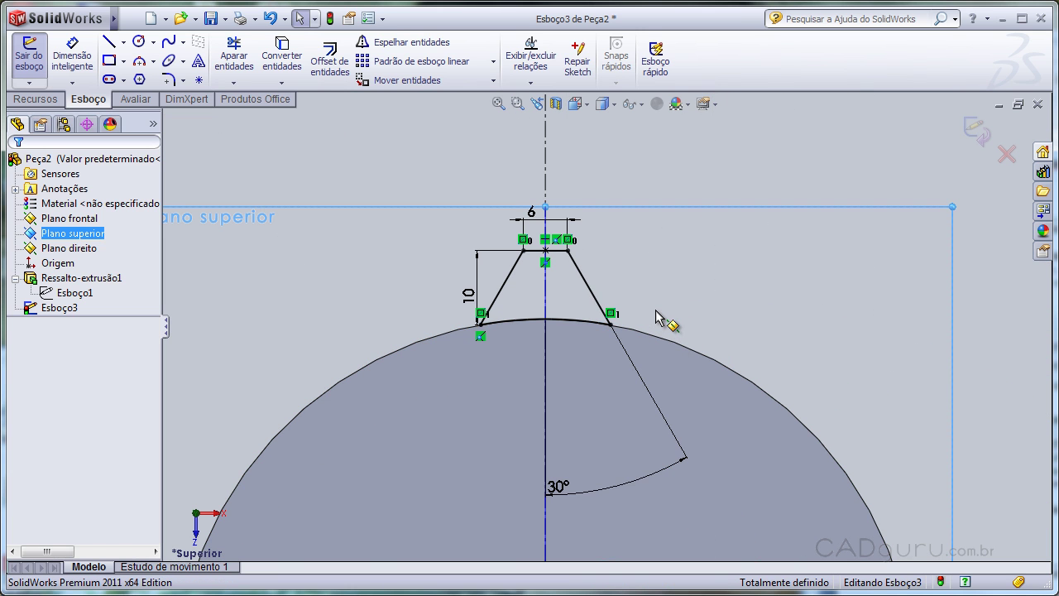
key("ctrl+z")
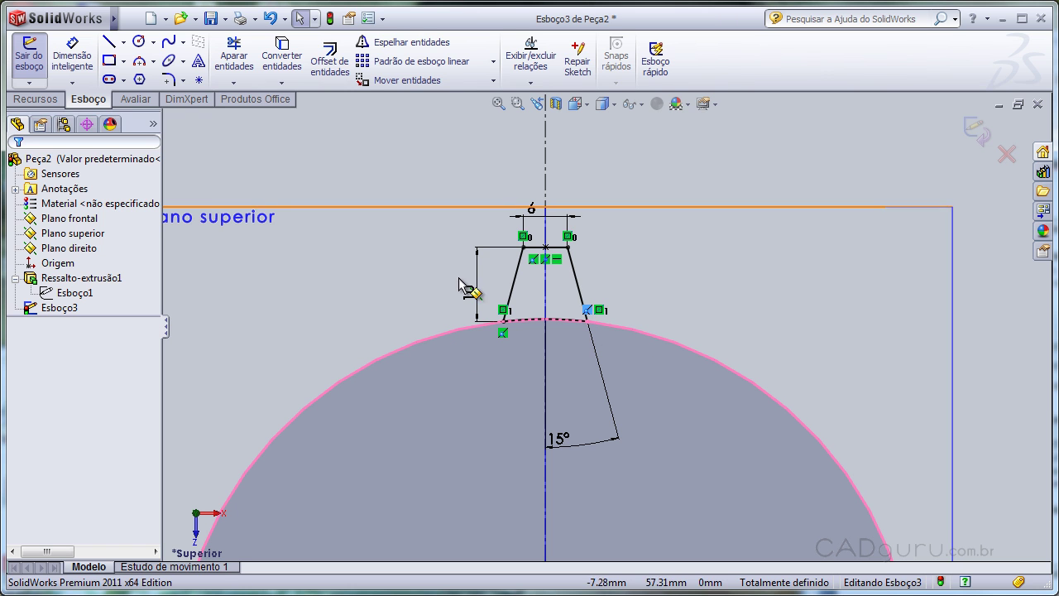
Exit the tooth profile sketch Esboço3 and return to the disc part.
left_click(830, 273)
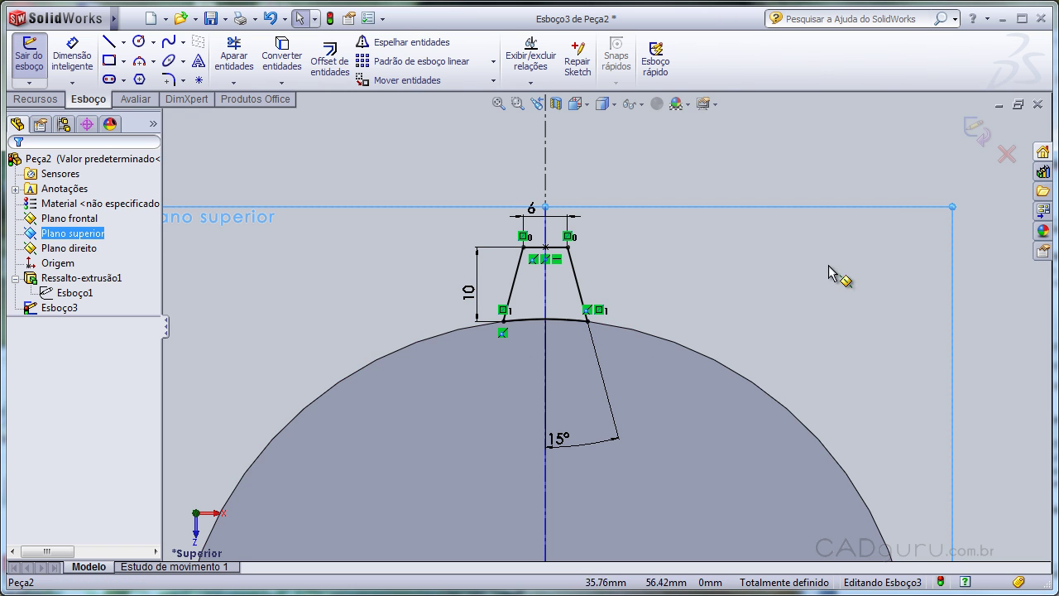
left_click(973, 132)
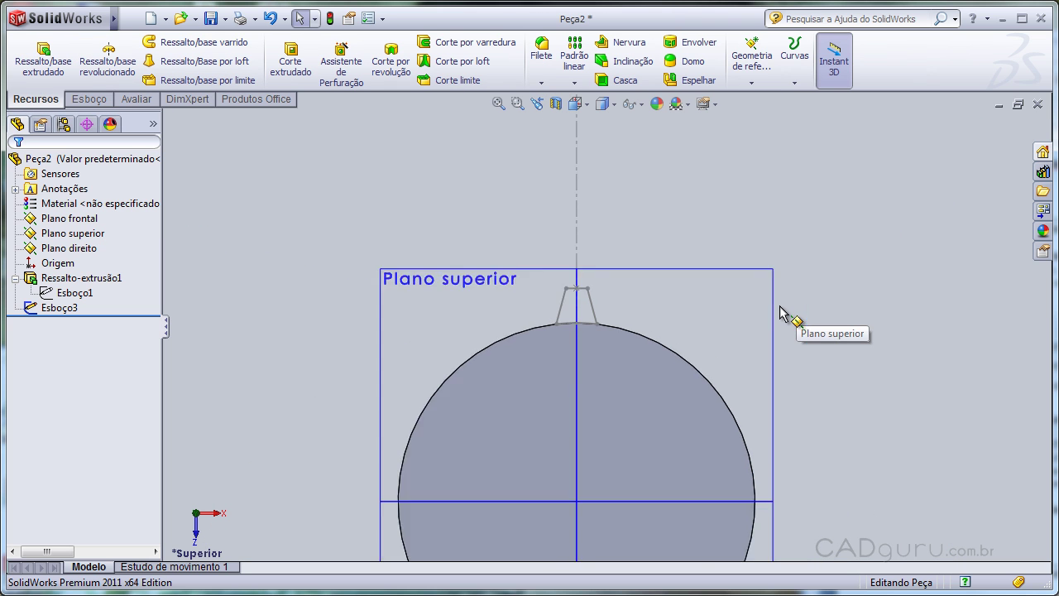
middle_click_drag(651, 403, 661, 383)
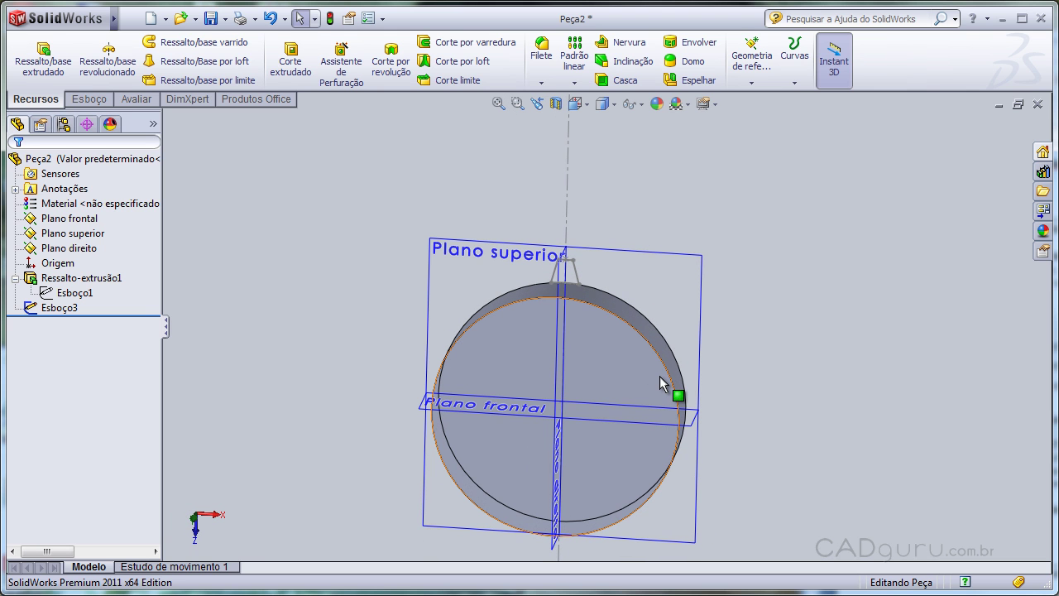
Extrude the tooth sketch Esboço3 up to the disc's front face, merging it with the disc.
left_click(66, 310)
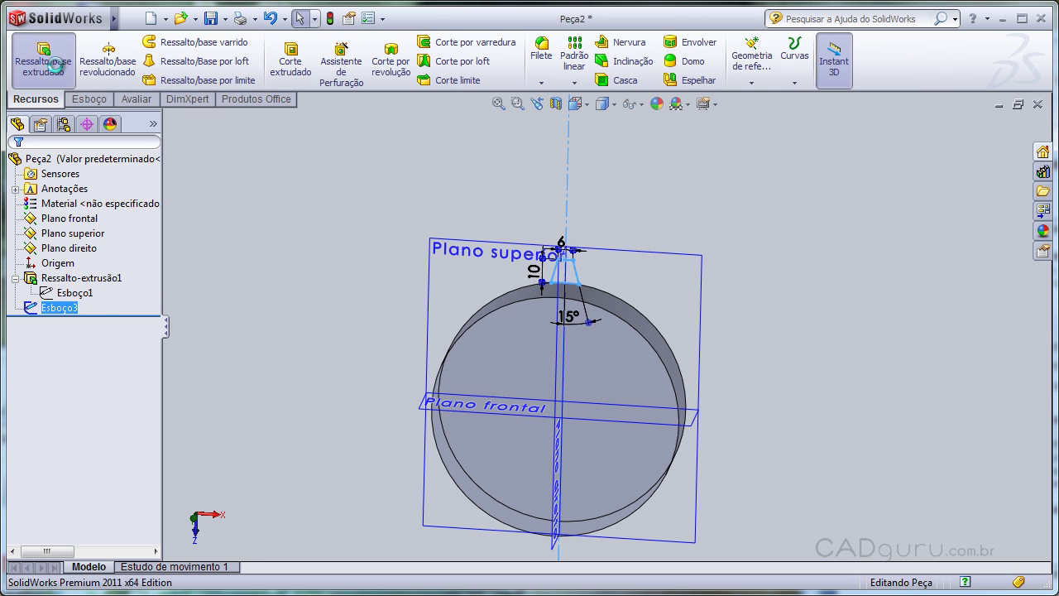
left_click(43, 62)
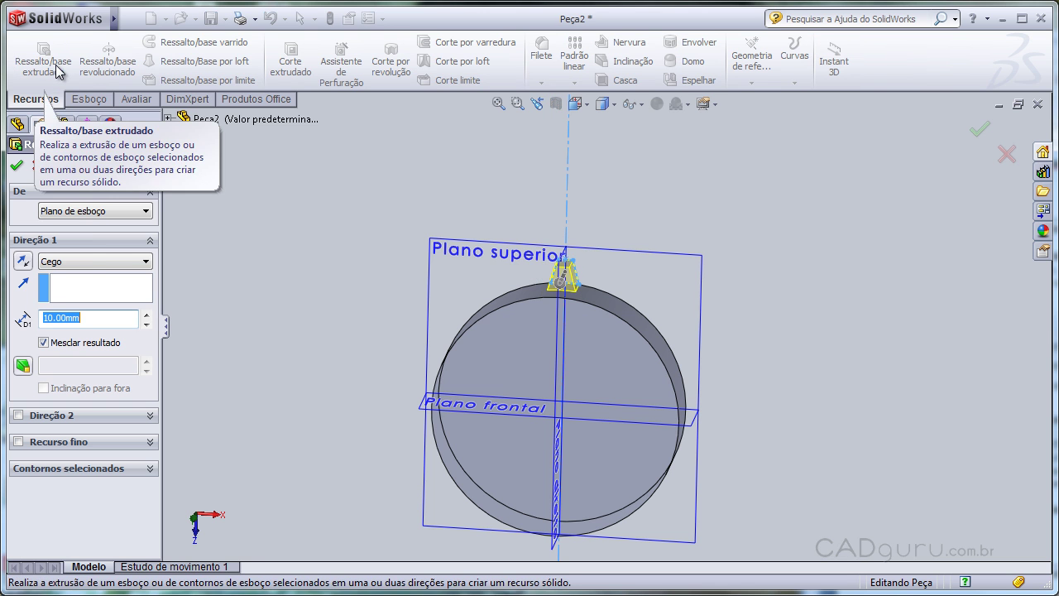
left_click(86, 262)
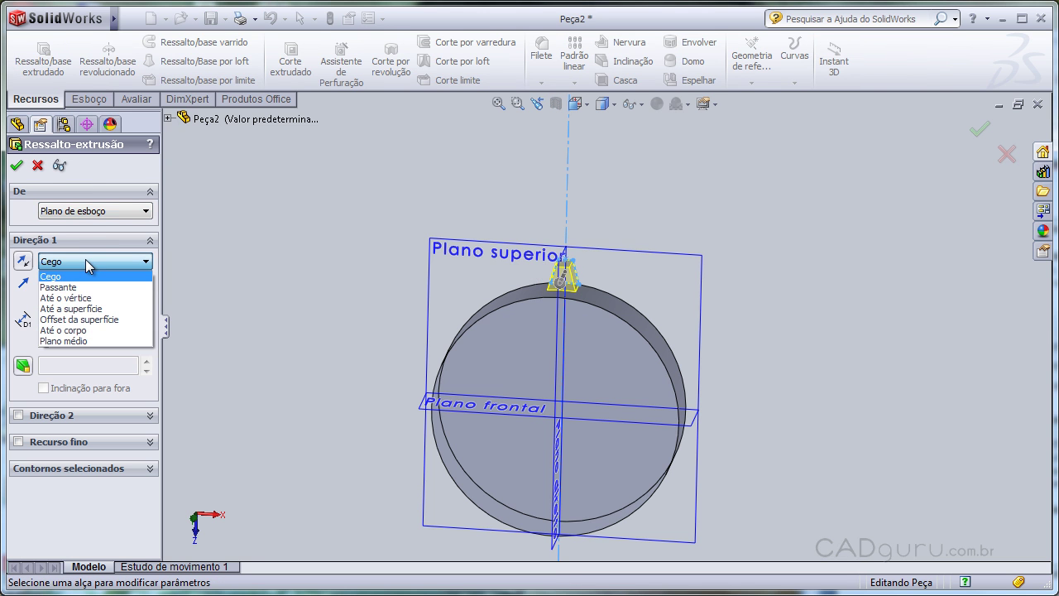
left_click(89, 310)
scroll(555, 334, "down", 2)
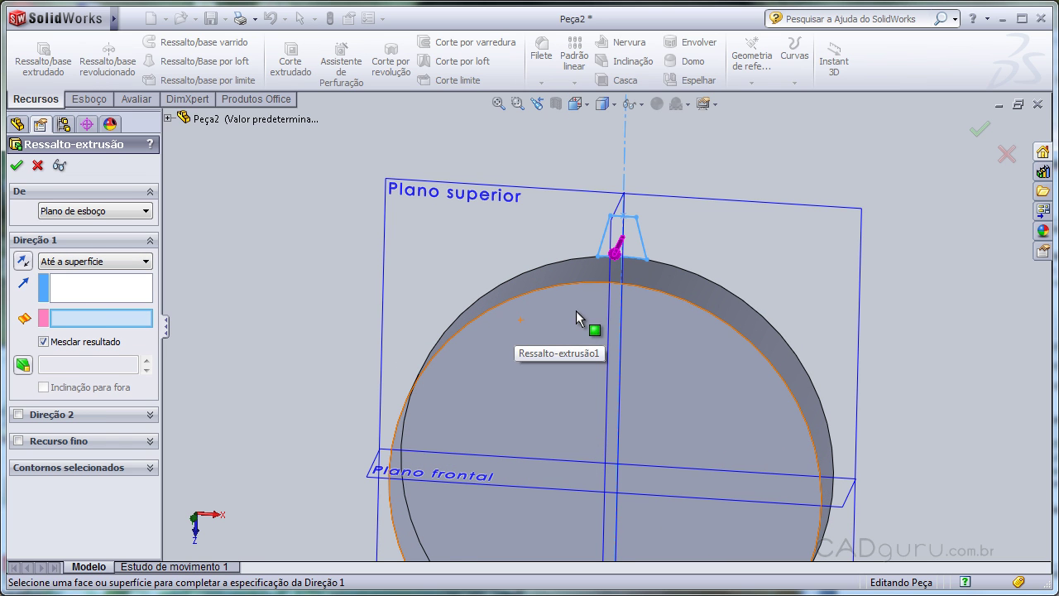
left_click(576, 310)
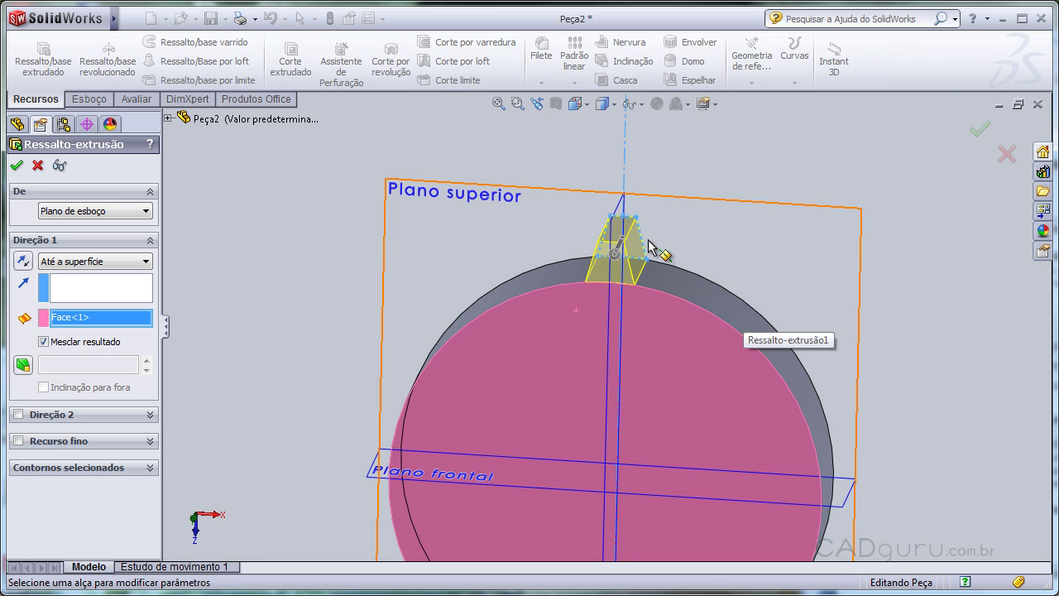
left_click(984, 131)
Increase the disc extrusion's thickness to about 40 mm directly in the model.
left_click(694, 407)
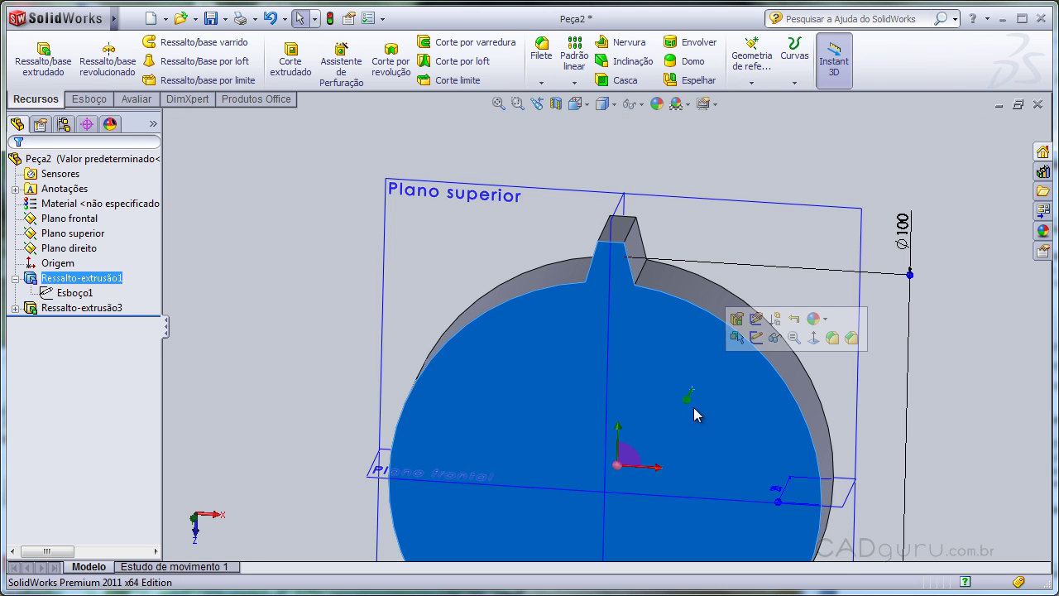
key("z")
middle_click_drag(696, 356, 702, 441)
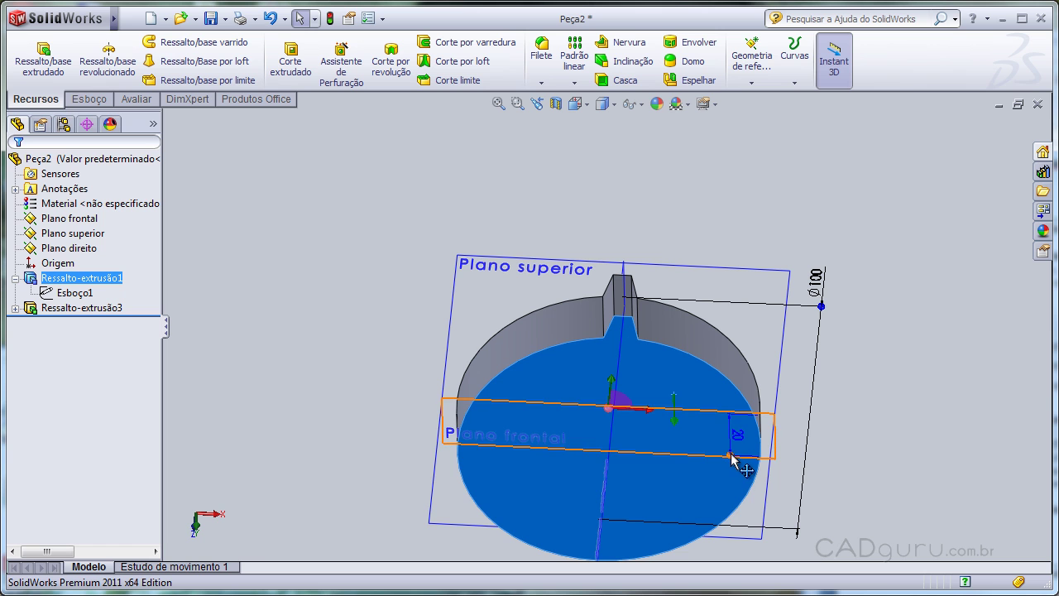
left_click_drag(731, 464, 724, 492)
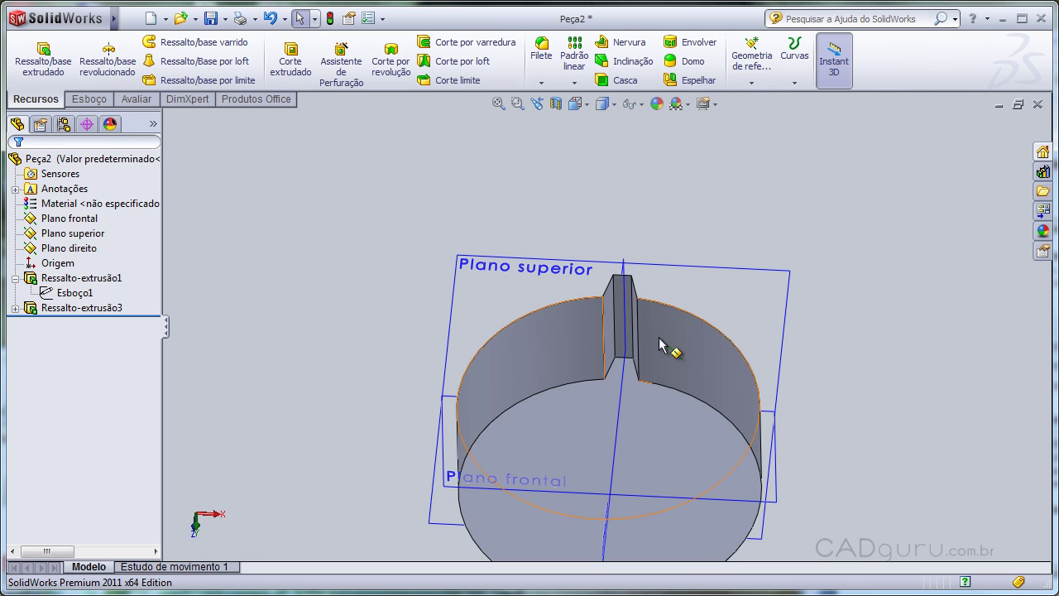
Examine the extruded tooth and its sketch dimensions against the thickened disc.
left_click(634, 342)
left_click(634, 342)
middle_click_drag(634, 342, 661, 340)
scroll(633, 369, "down", 2)
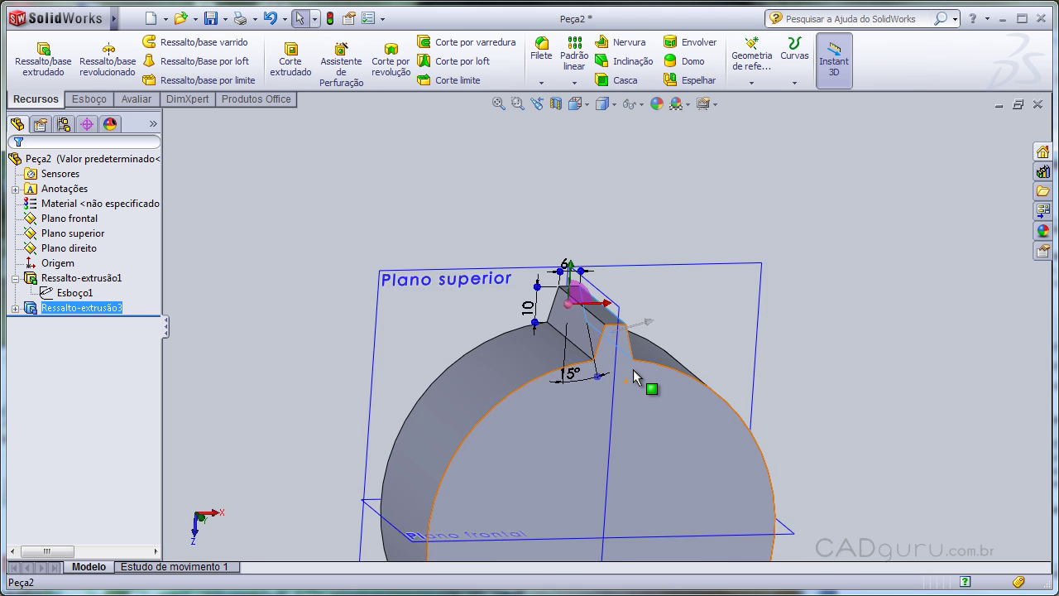
scroll(633, 369, "up", 4)
left_click(793, 338)
middle_click_drag(635, 438, 608, 426)
scroll(582, 444, "down", 2)
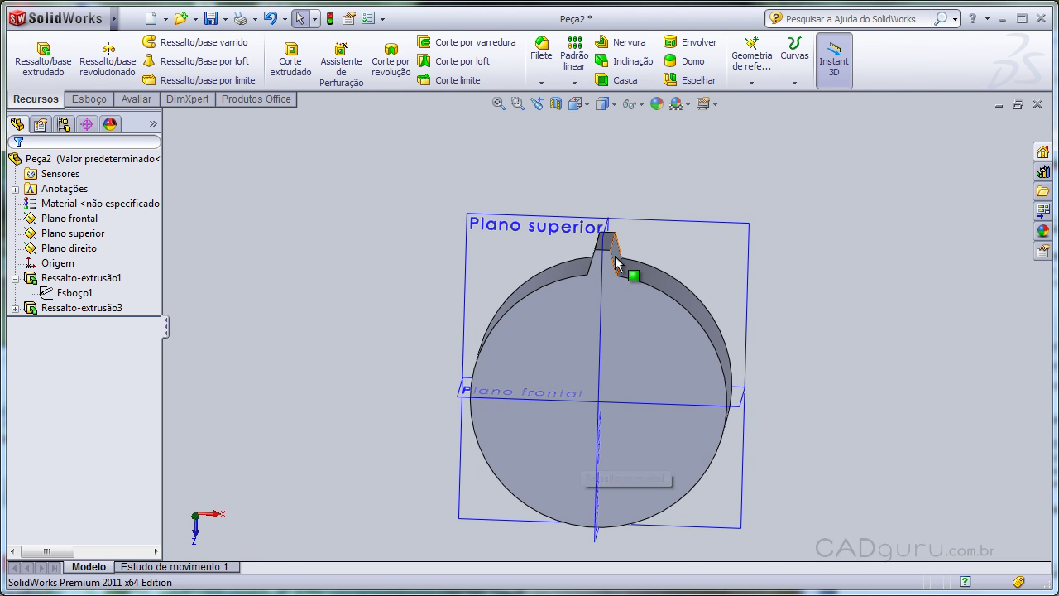
Check the tooth's flank edge and base edge lengths, and inspect how the tooth meets the disc on both sides.
scroll(619, 263, "down", 3)
left_click(607, 308)
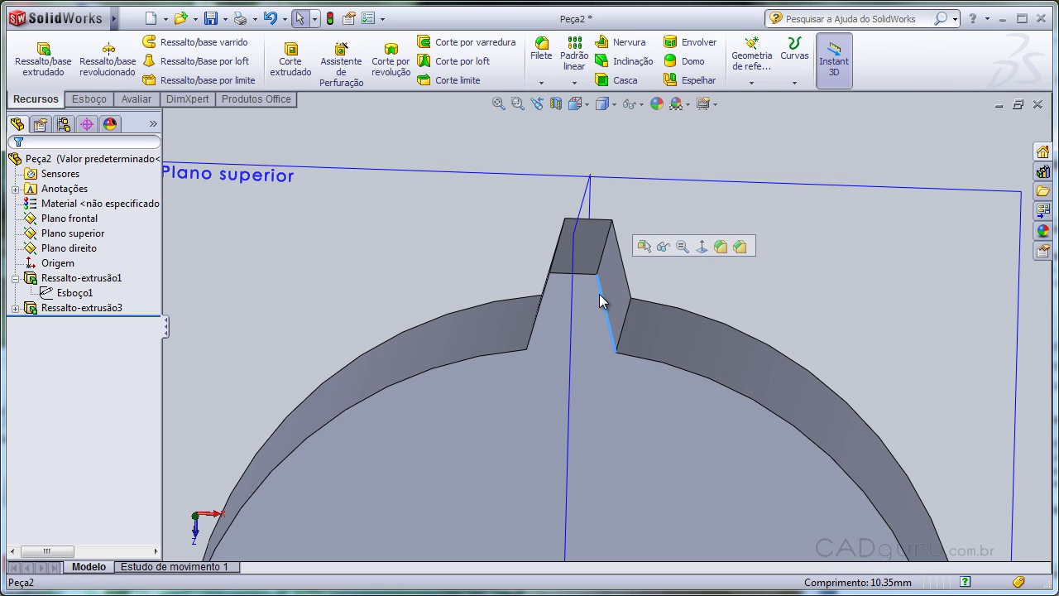
left_click(542, 305)
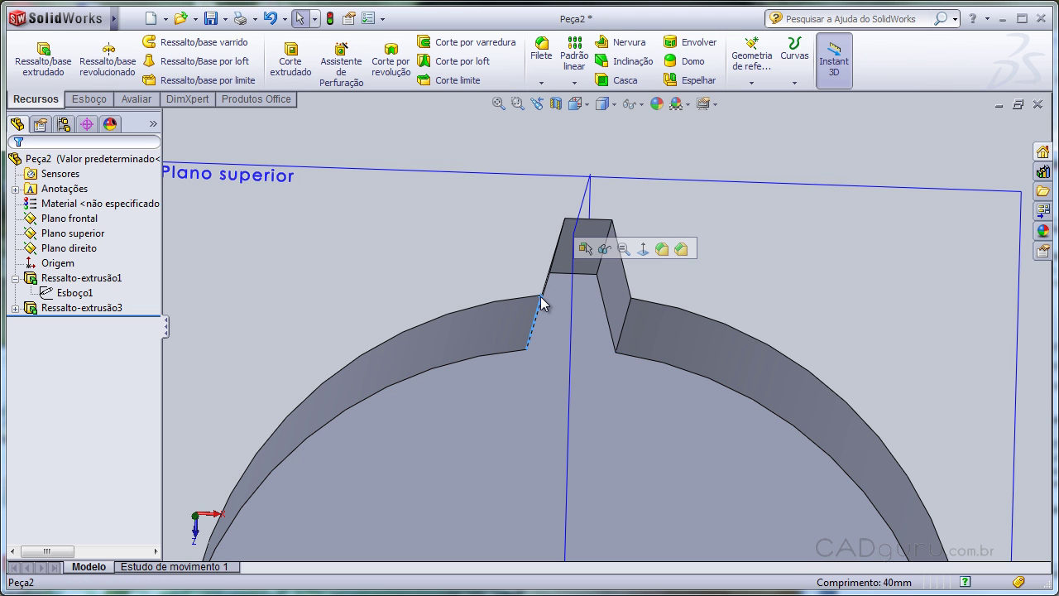
scroll(549, 357, "up", 1)
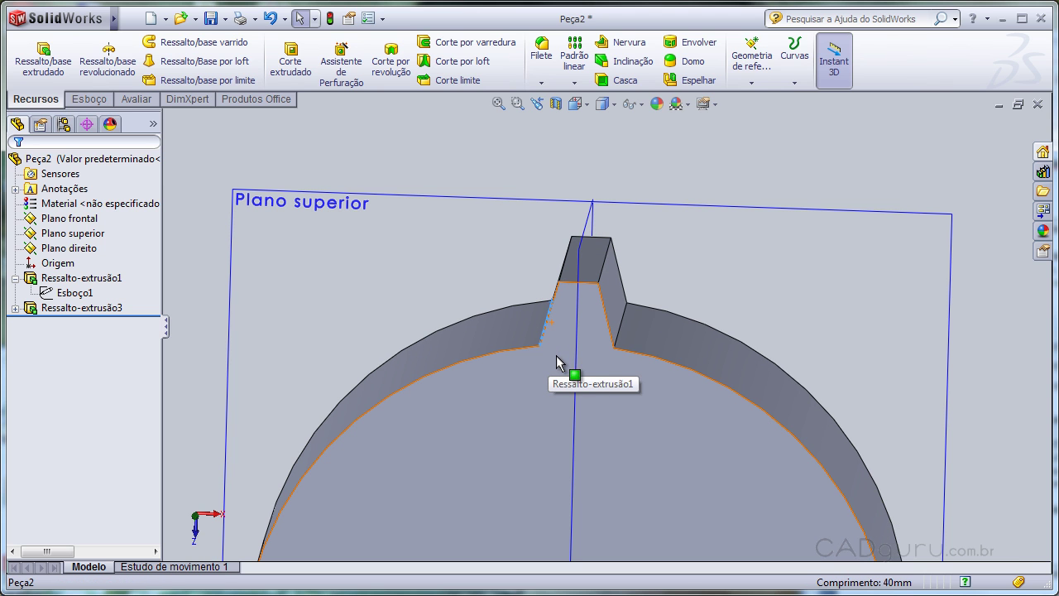
middle_click_drag(542, 393, 537, 355)
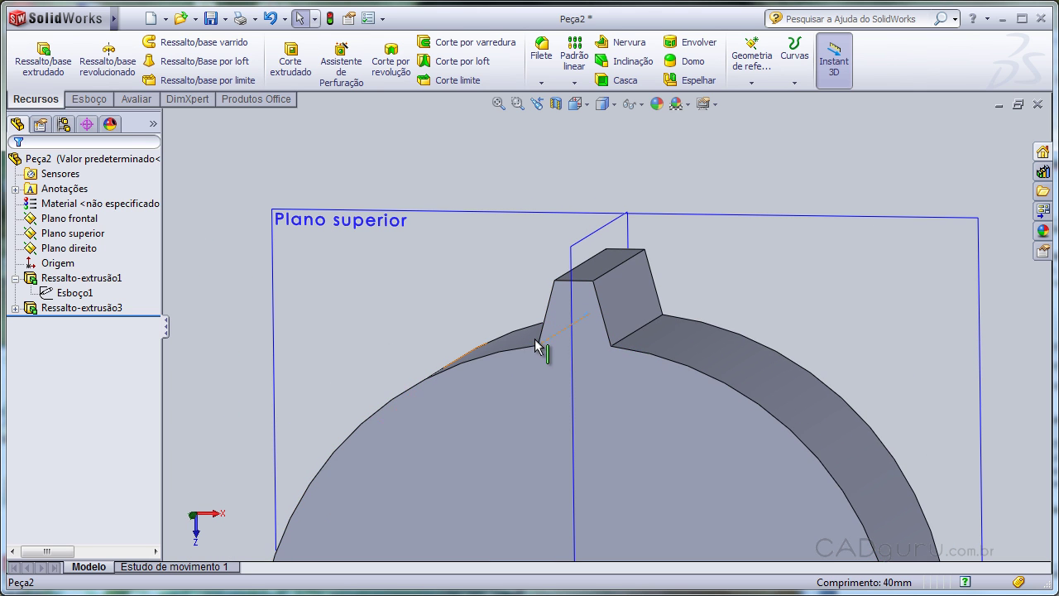
scroll(663, 340, "down", 5)
middle_click_drag(667, 343, 559, 425)
scroll(561, 488, "down", 4)
middle_click_drag(601, 362, 612, 266)
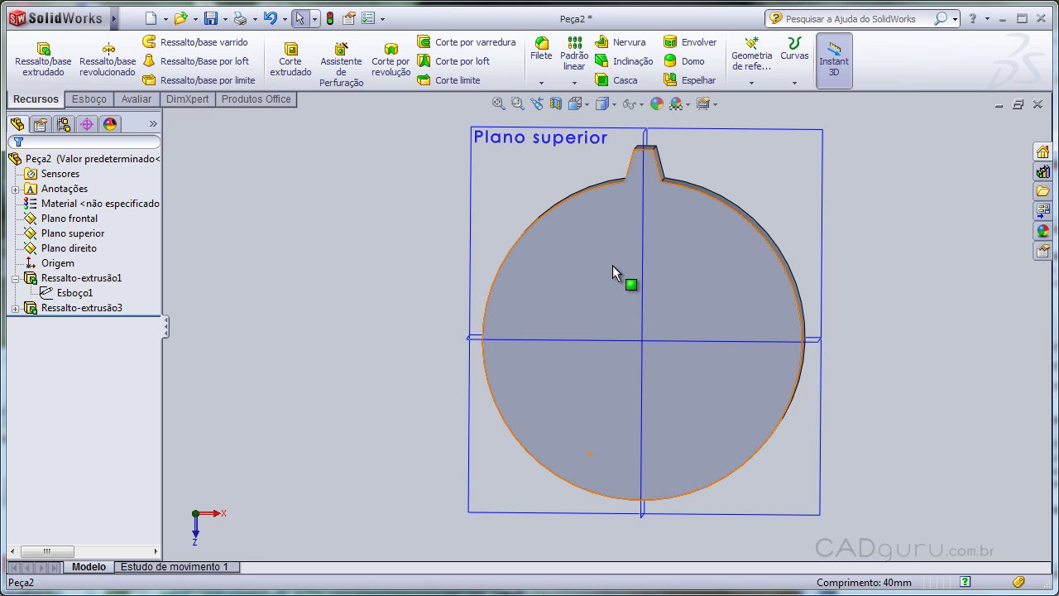
Start a circular pattern of the tooth extrusion Ressalto-extrusão3, using the disc's circular edge as the rotation reference.
left_click(116, 309)
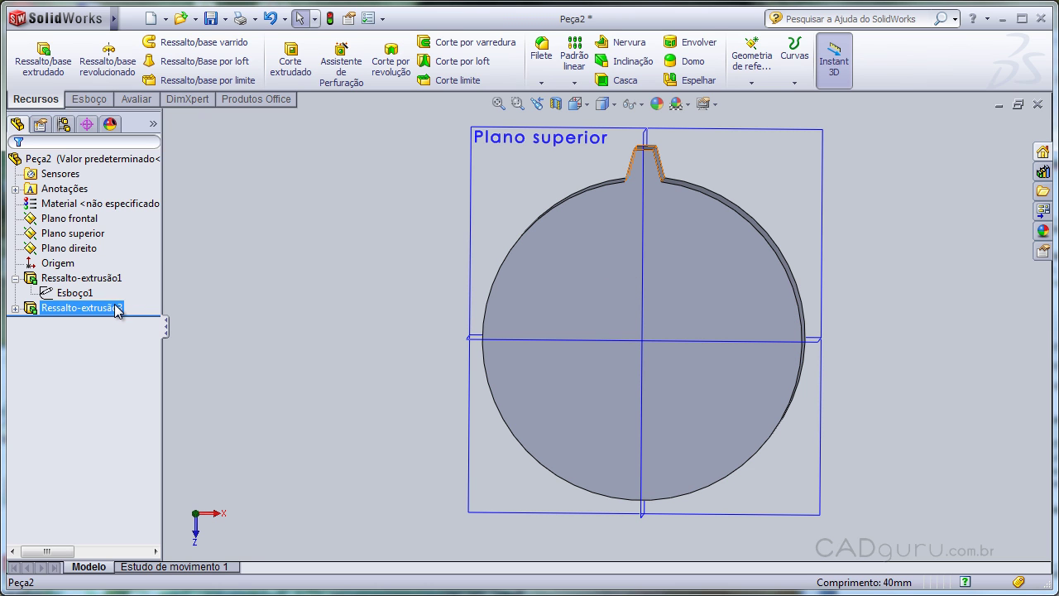
left_click(579, 84)
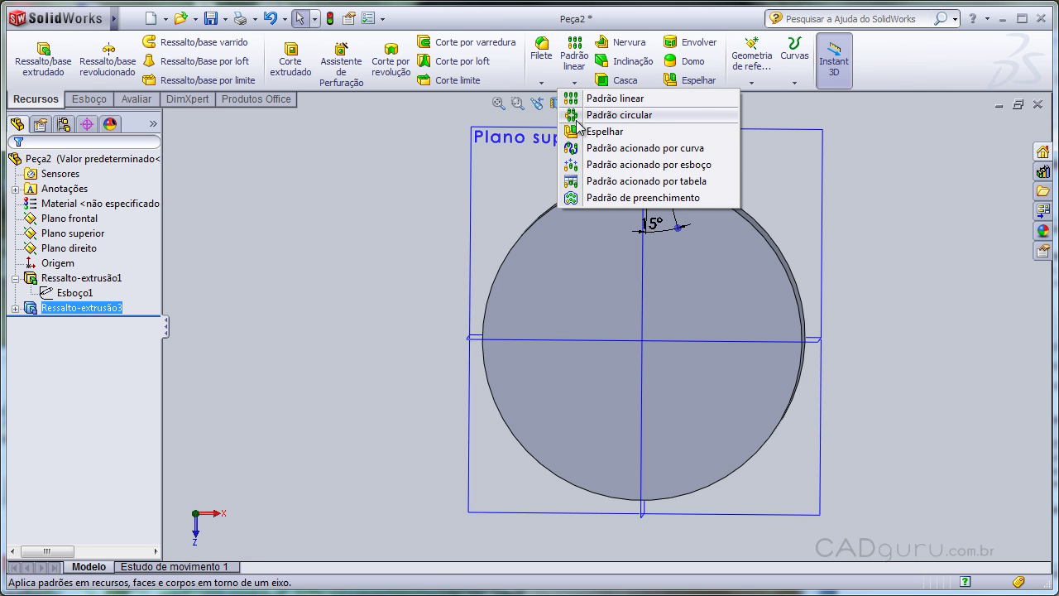
left_click(638, 122)
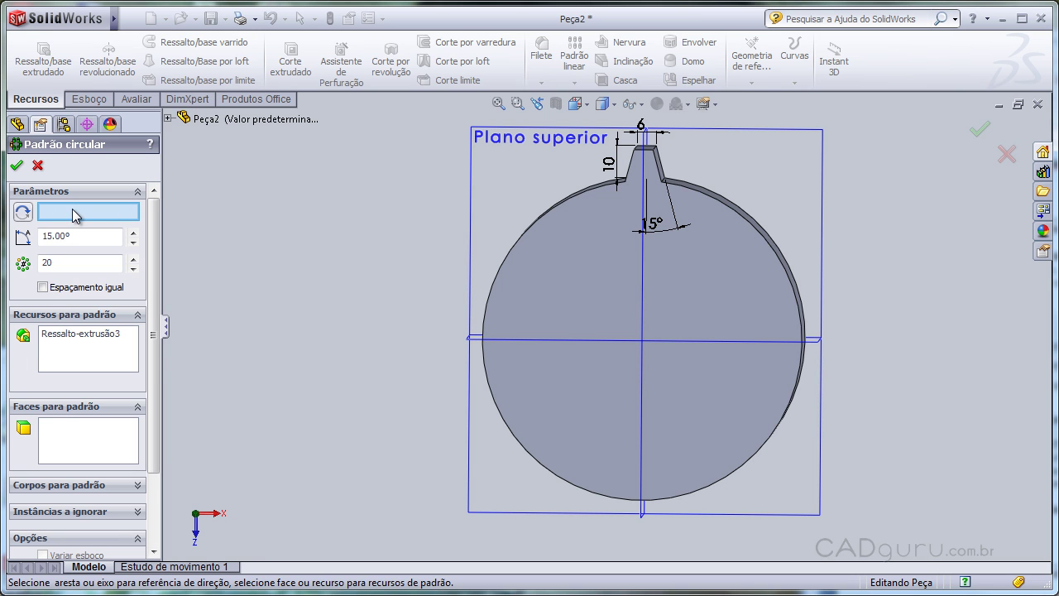
left_click(755, 236)
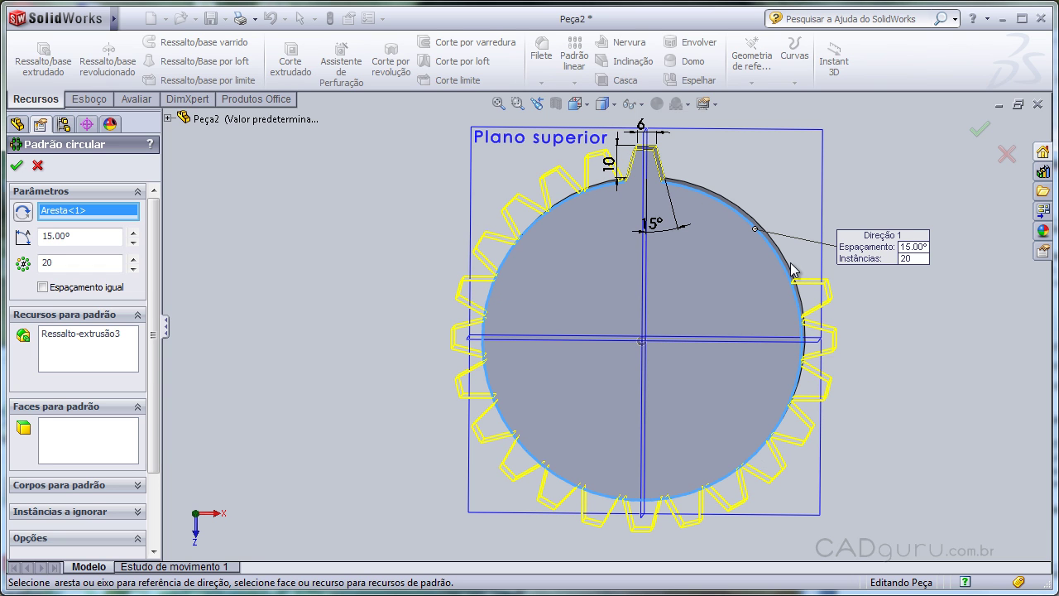
Try the tooth pattern with 16 instances spaced at 22°.
left_click(133, 258)
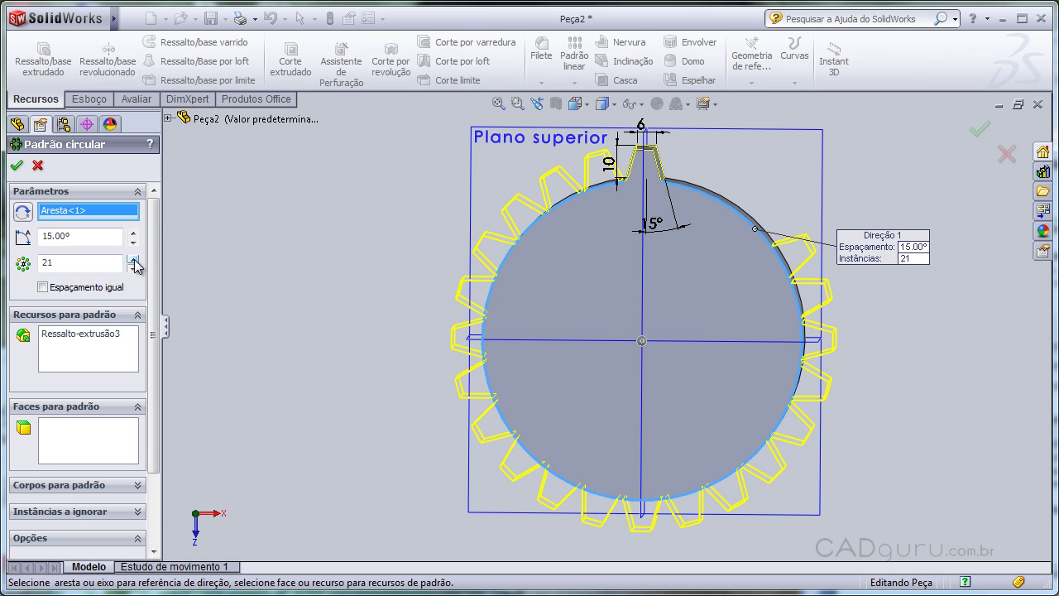
left_click(133, 268)
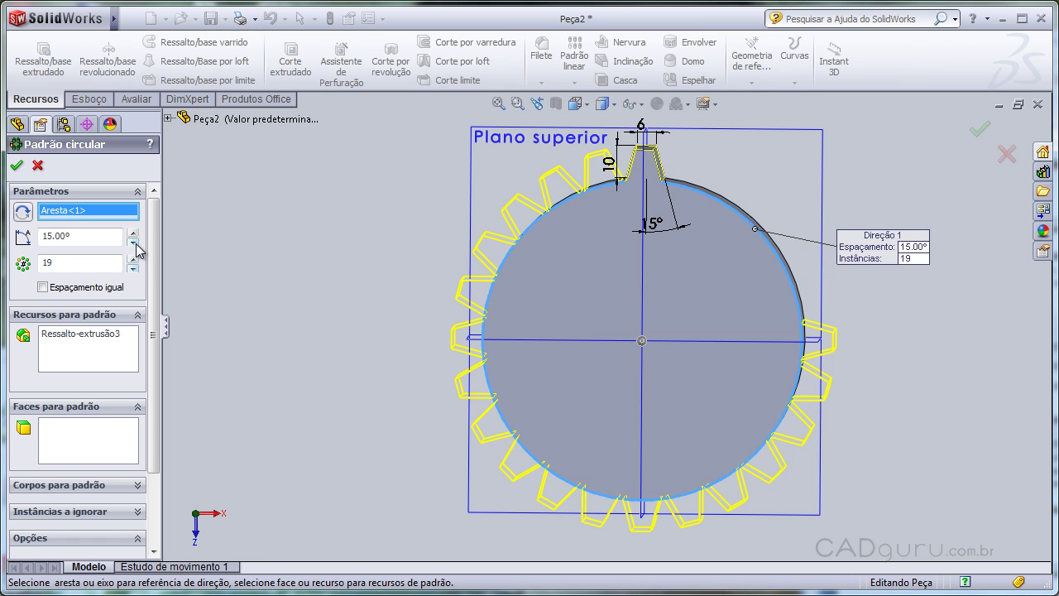
left_click(134, 234)
left_click(133, 235)
left_click(134, 235)
left_click(133, 234)
left_click(134, 234)
left_click(133, 234)
left_click(133, 234)
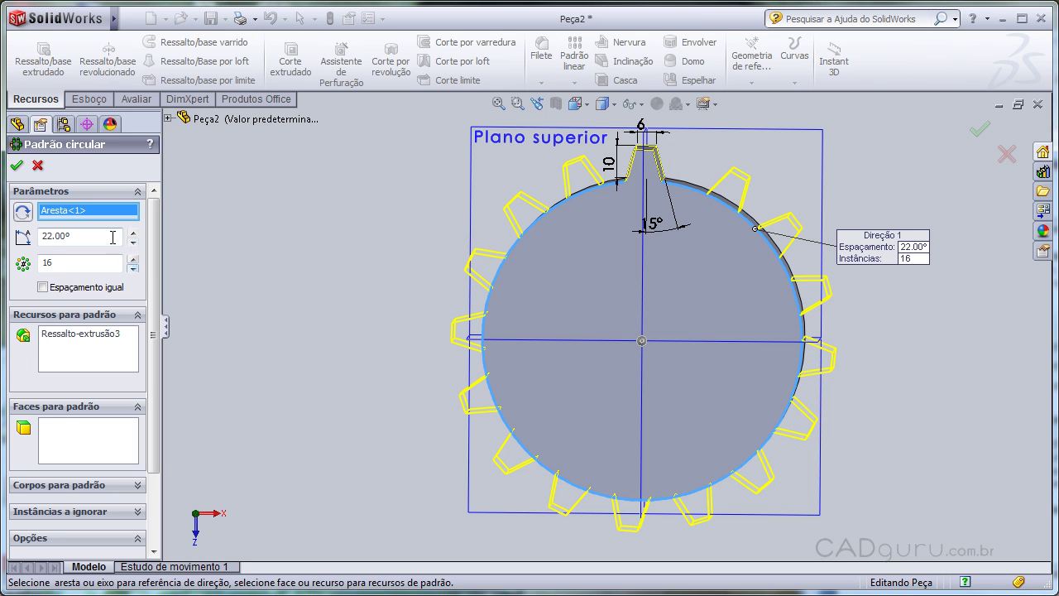
Set the circular tooth pattern to 10 instances at 36° spacing and create it.
type("6")
key("Return")
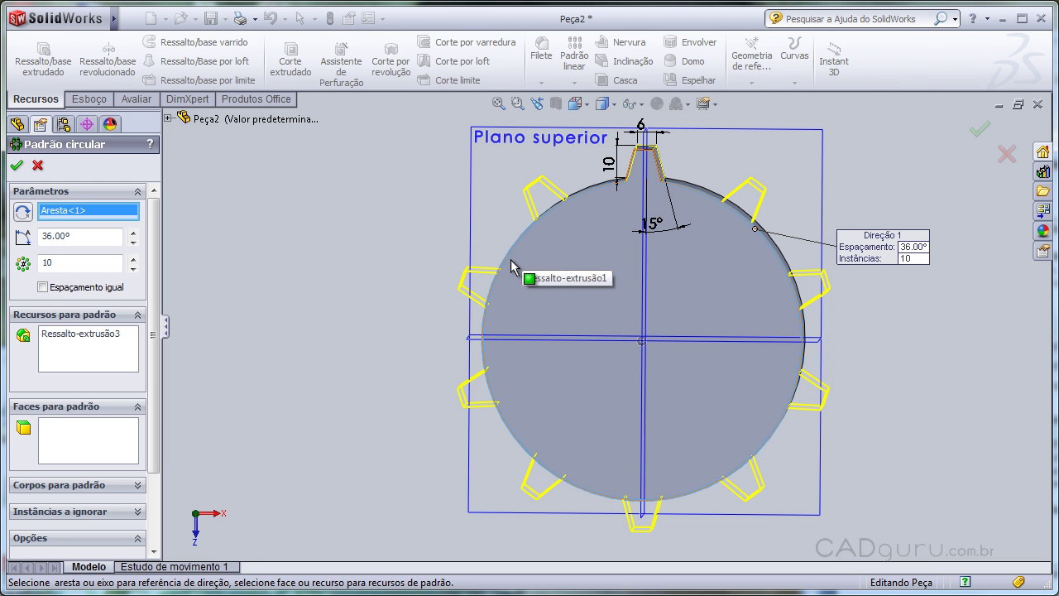
left_click(980, 130)
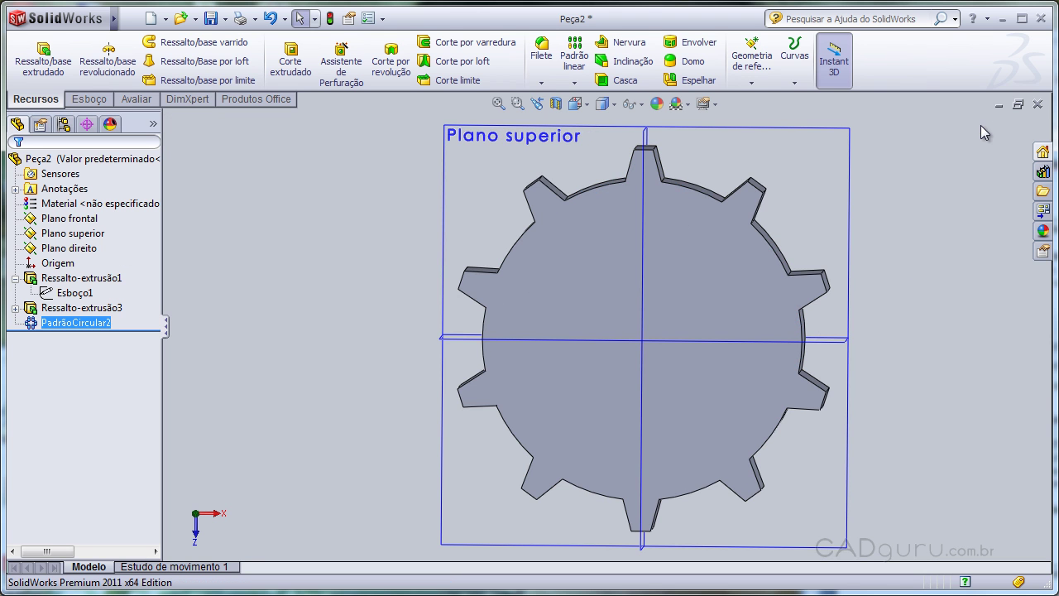
Adjust the tooth sketch Esboço3 directly in the model to a 16° flank angle, about 9.64 mm top width and 12.71 mm height.
middle_click_drag(867, 313, 426, 215)
scroll(666, 153, "down", 4)
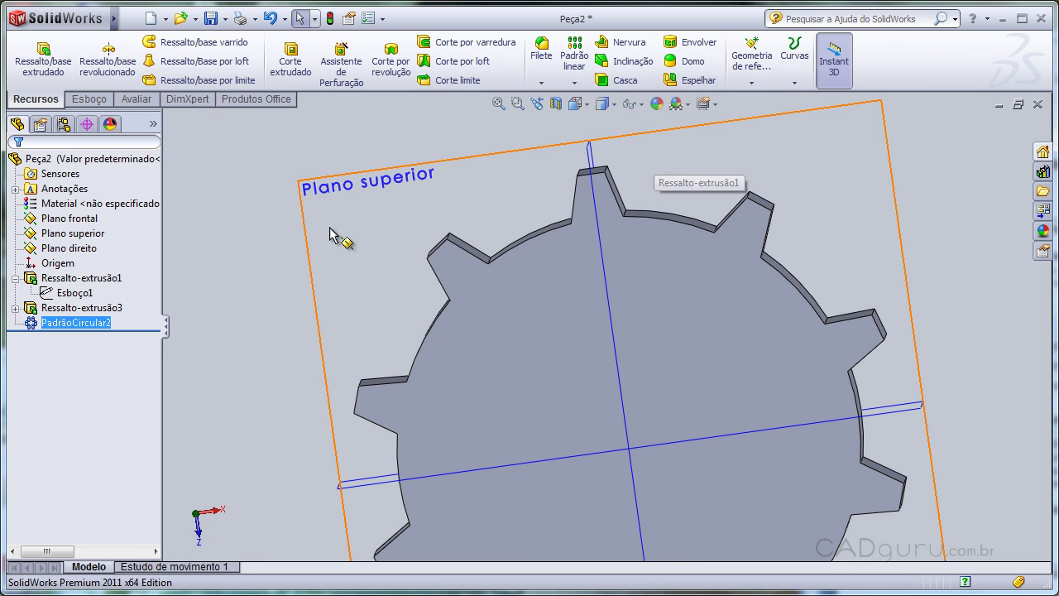
left_click(15, 308)
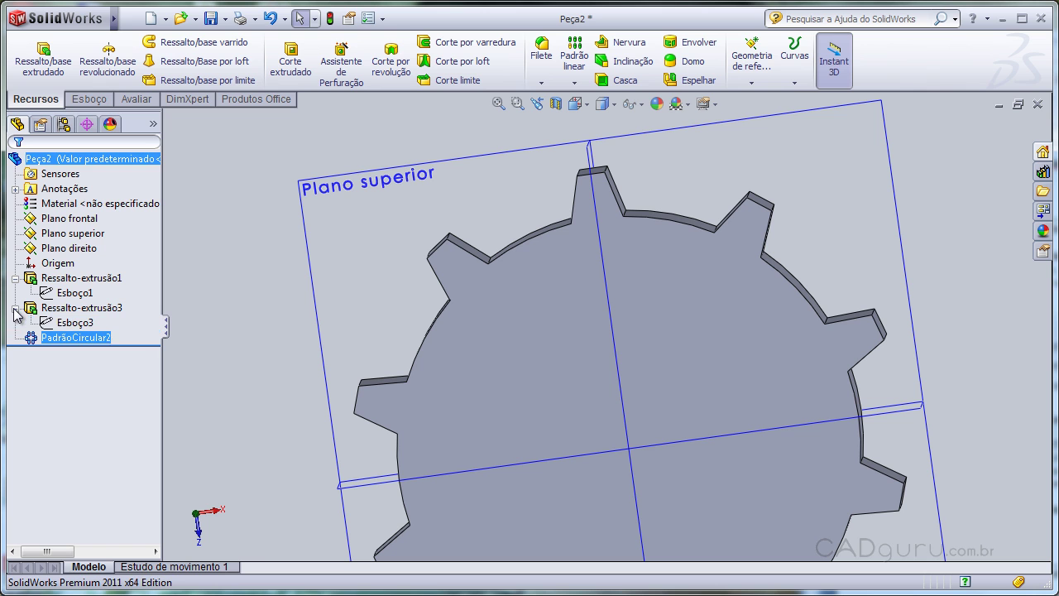
left_click(70, 322)
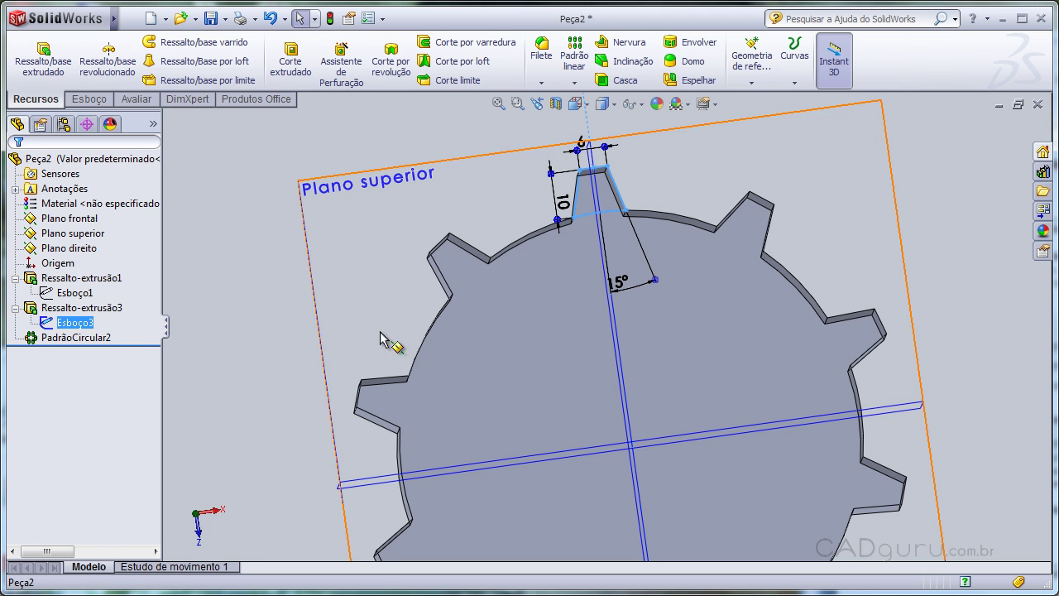
mouse_move(654, 285)
left_mouse_down()
mouse_move(671, 290)
mouse_move(710, 267)
mouse_move(656, 276)
left_mouse_up()
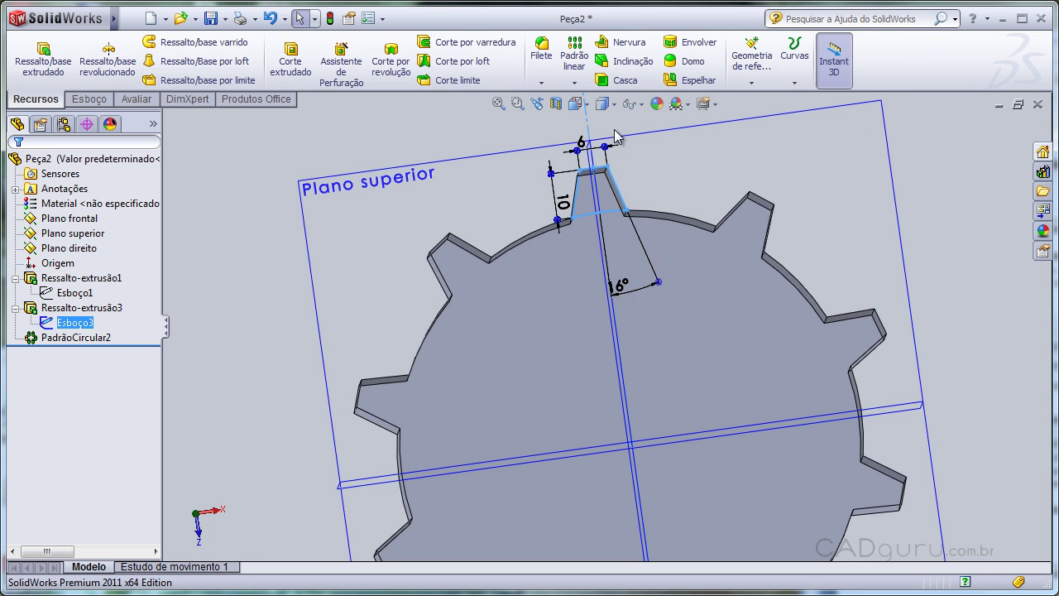
mouse_move(605, 146)
left_mouse_down()
mouse_move(606, 126)
mouse_move(644, 133)
mouse_move(624, 131)
mouse_move(610, 148)
mouse_move(586, 146)
left_mouse_up()
mouse_move(544, 175)
left_mouse_down()
mouse_move(540, 132)
mouse_move(542, 170)
left_mouse_up()
left_click(673, 163)
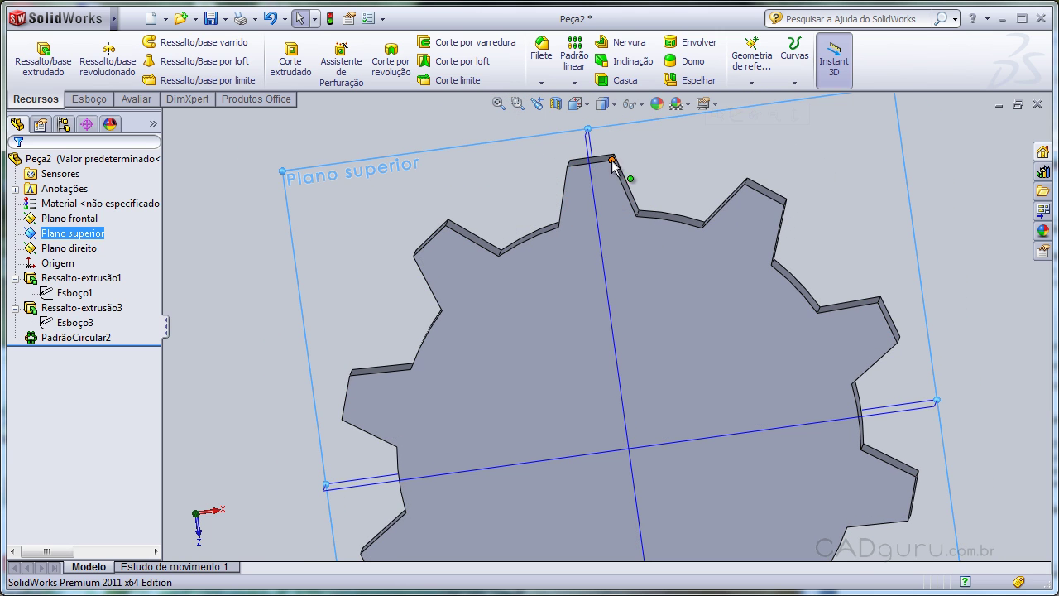
Check the tooth sketch's dimensions and examine the patterned gear's teeth from several angles.
left_click(81, 325)
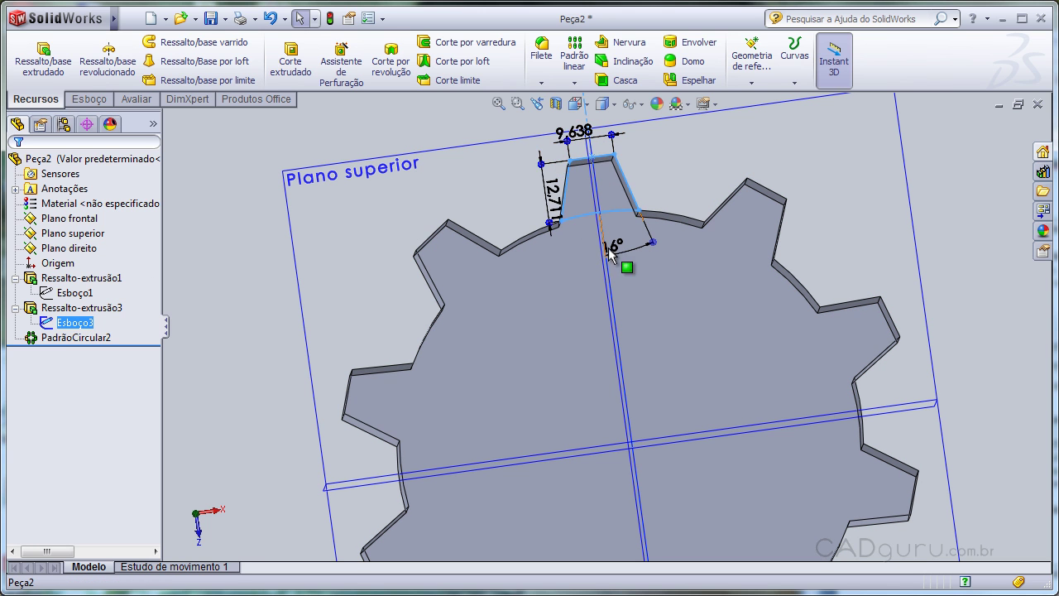
left_click(840, 246)
scroll(766, 239, "up", 5)
middle_click_drag(768, 240, 632, 339)
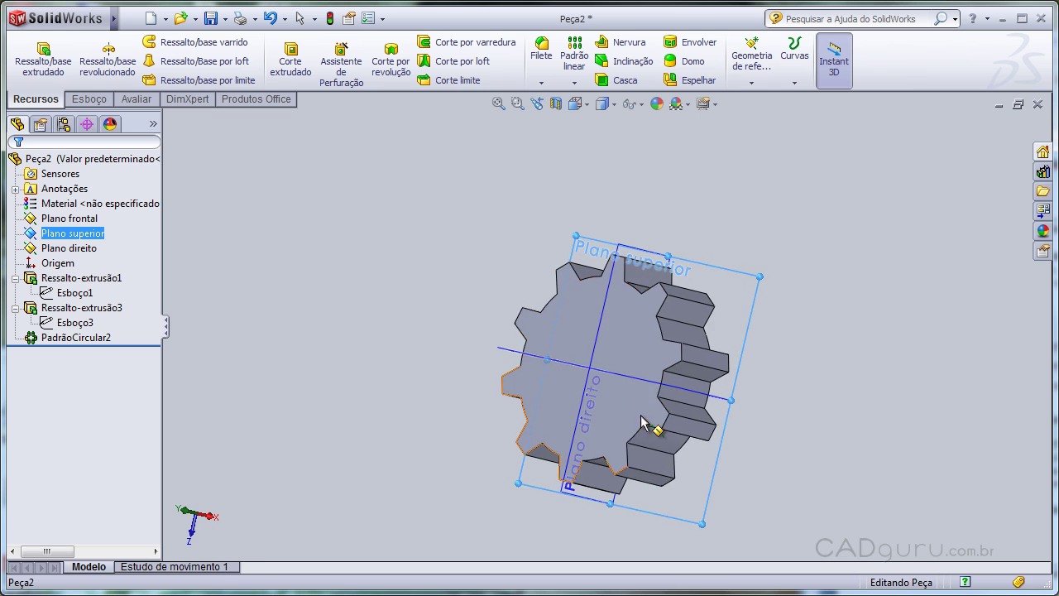
scroll(653, 435, "down", 5)
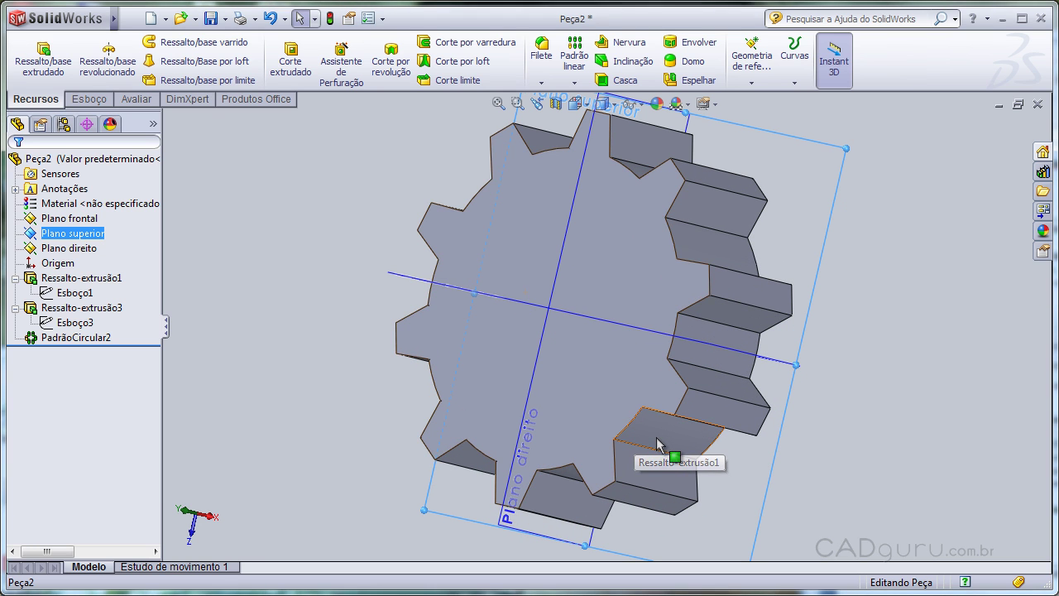
scroll(876, 307, "up", 3)
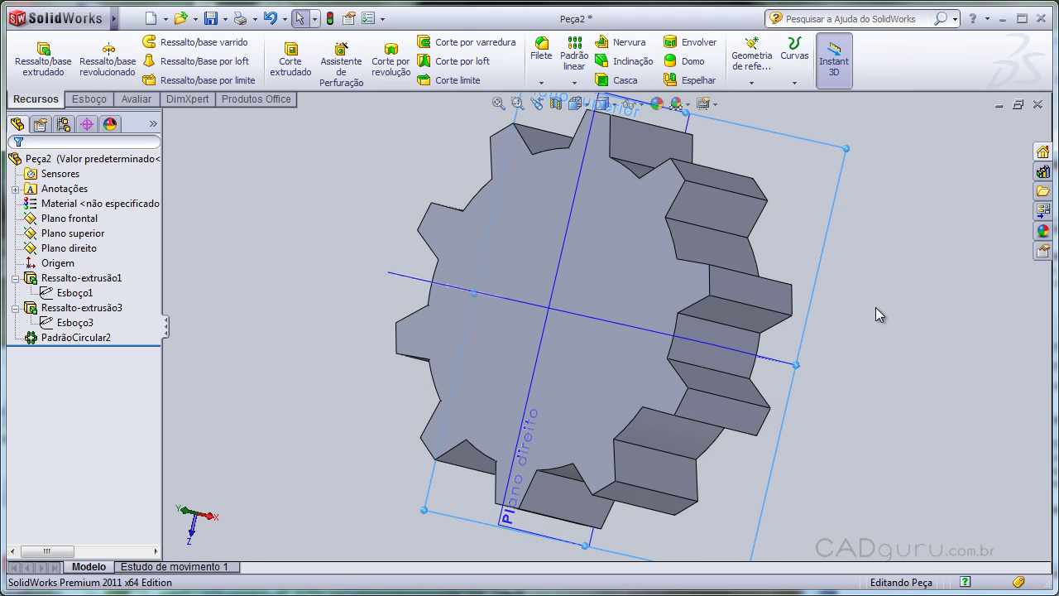
middle_click_drag(742, 306, 768, 200)
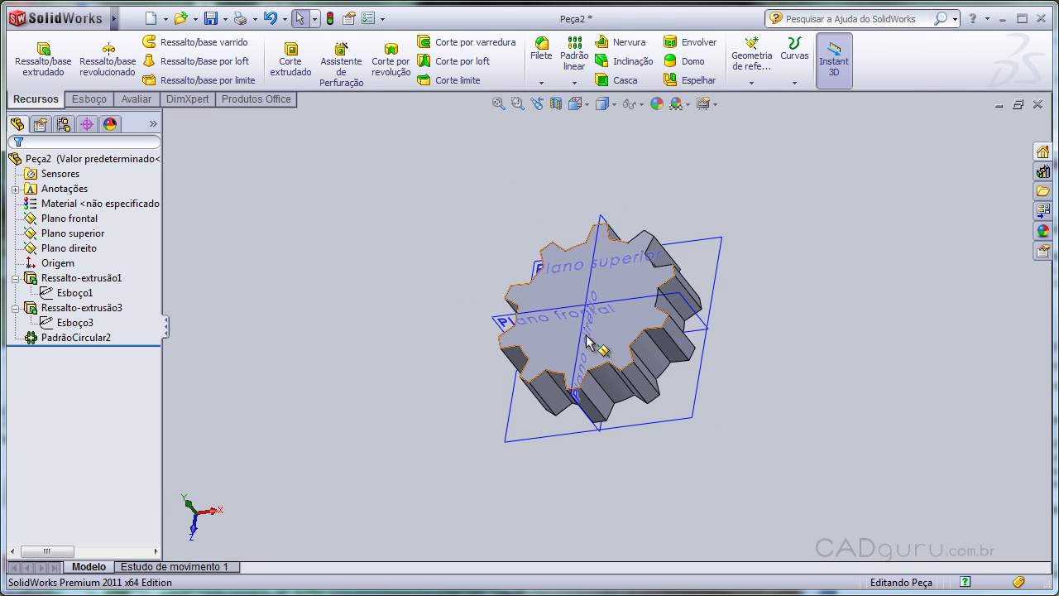
scroll(547, 274, "down", 2)
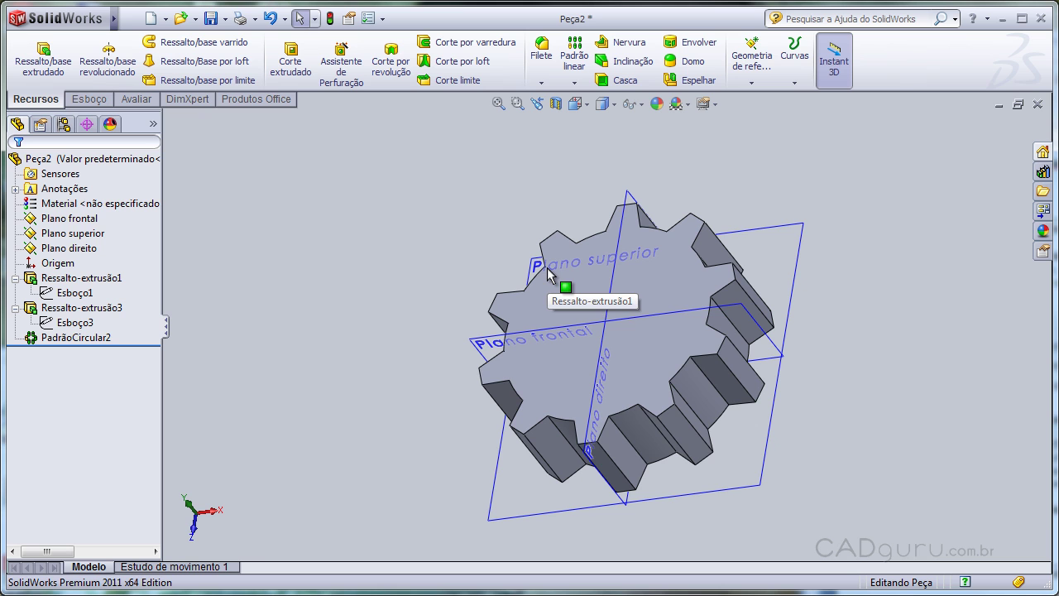